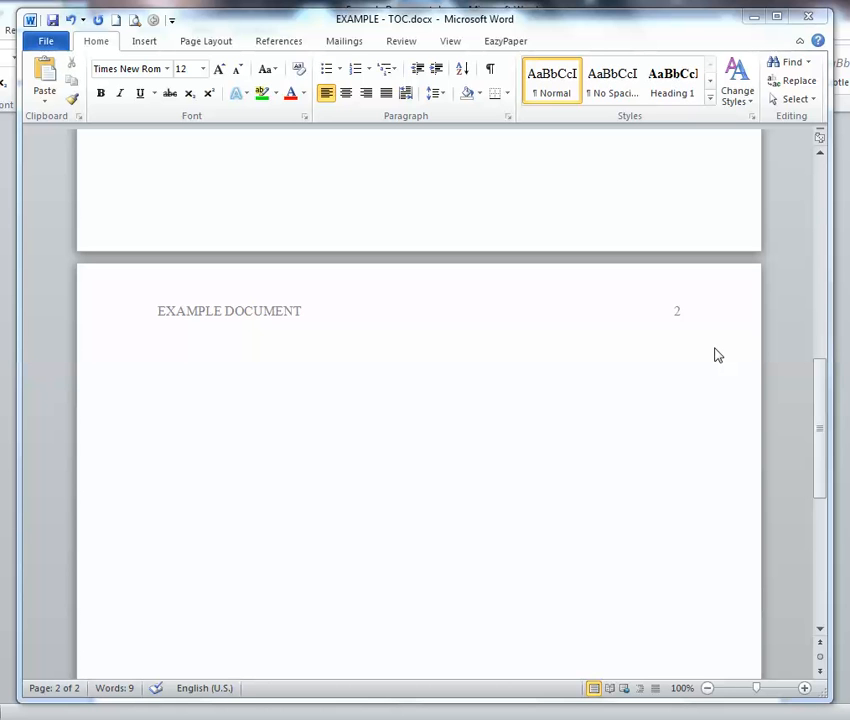
Look over the title page and blank page 2, and compare them with the table of contents in Example Document.docx
drag(820, 406, 832, 203)
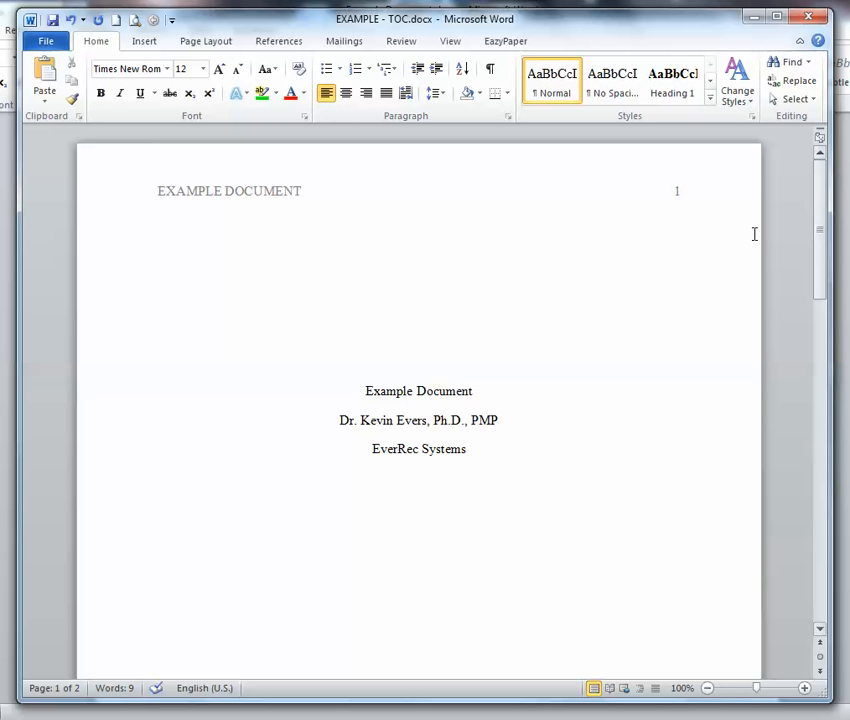
drag(826, 183, 796, 383)
mouse_move(93, 698)
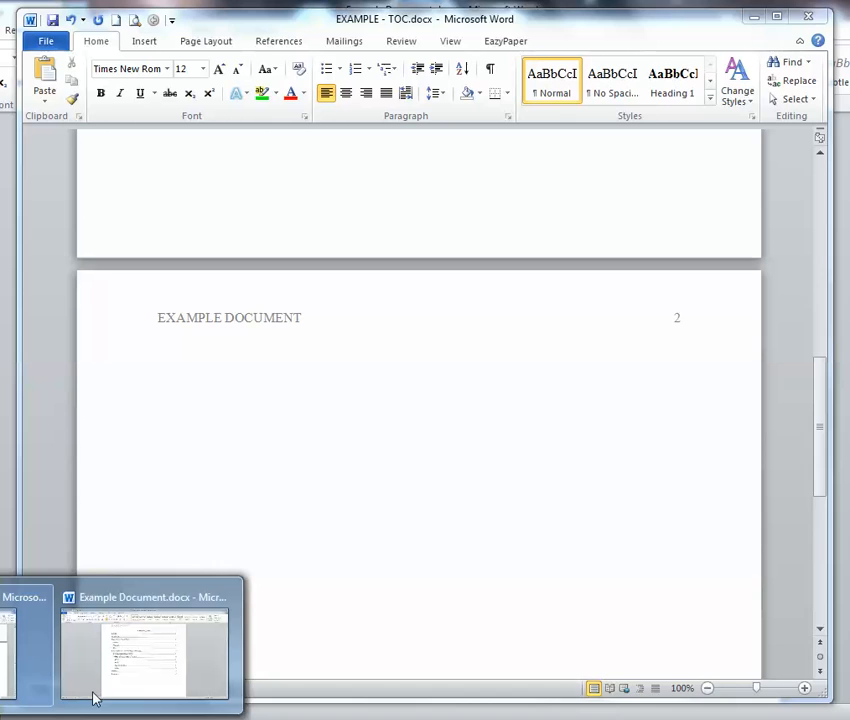
click(121, 668)
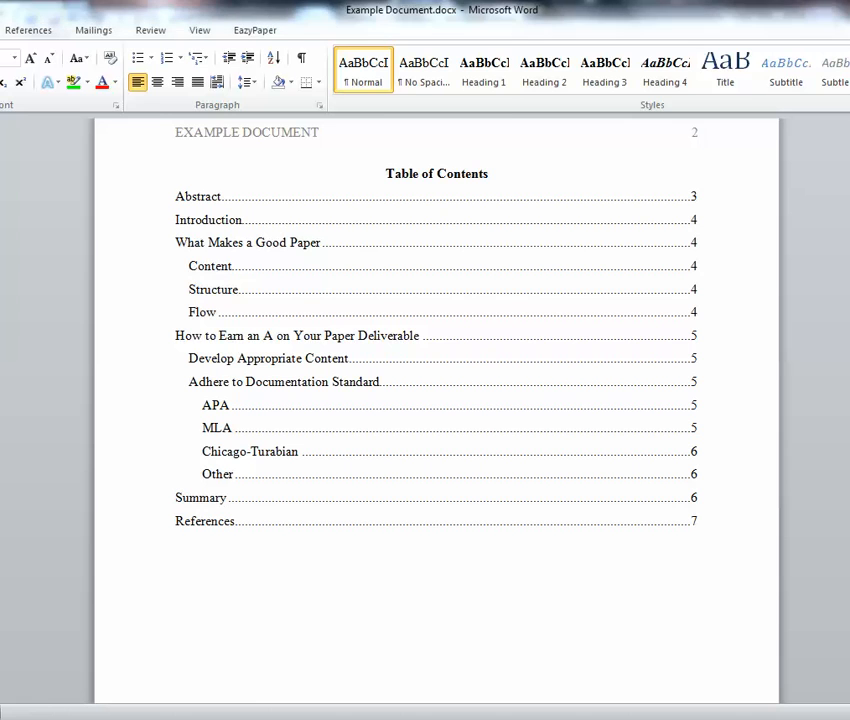
mouse_move(101, 710)
click(27, 655)
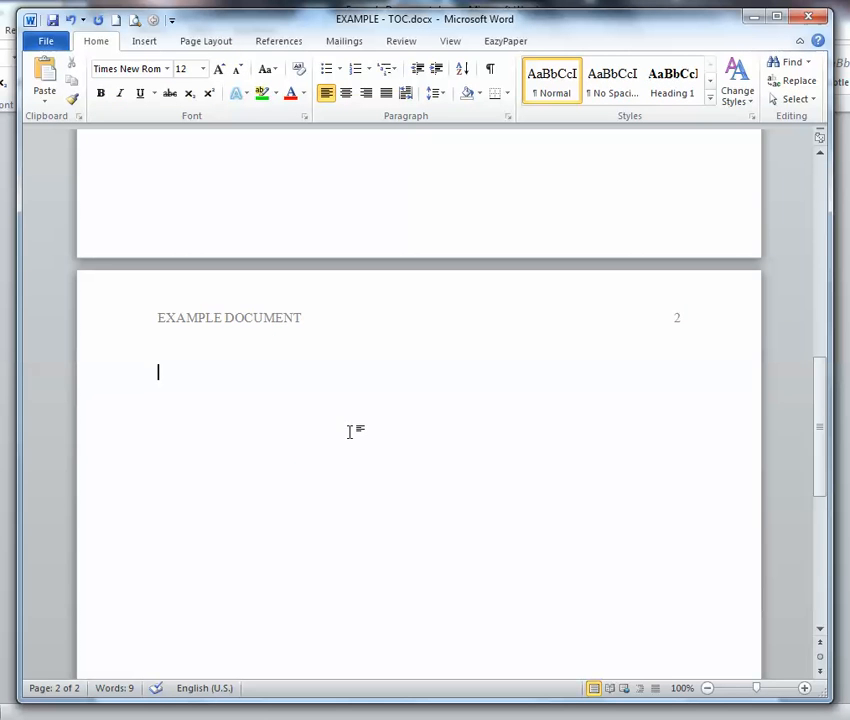
Review the gap between the title page and the blank second page of EXAMPLE - TOC.docx
scroll(352, 430, up, 8)
scroll(355, 421, up, 4)
scroll(360, 370, down, 3)
scroll(360, 372, up, 1)
scroll(360, 372, down, 1)
scroll(360, 372, up, 3)
scroll(360, 372, down, 4)
scroll(360, 372, down, 6)
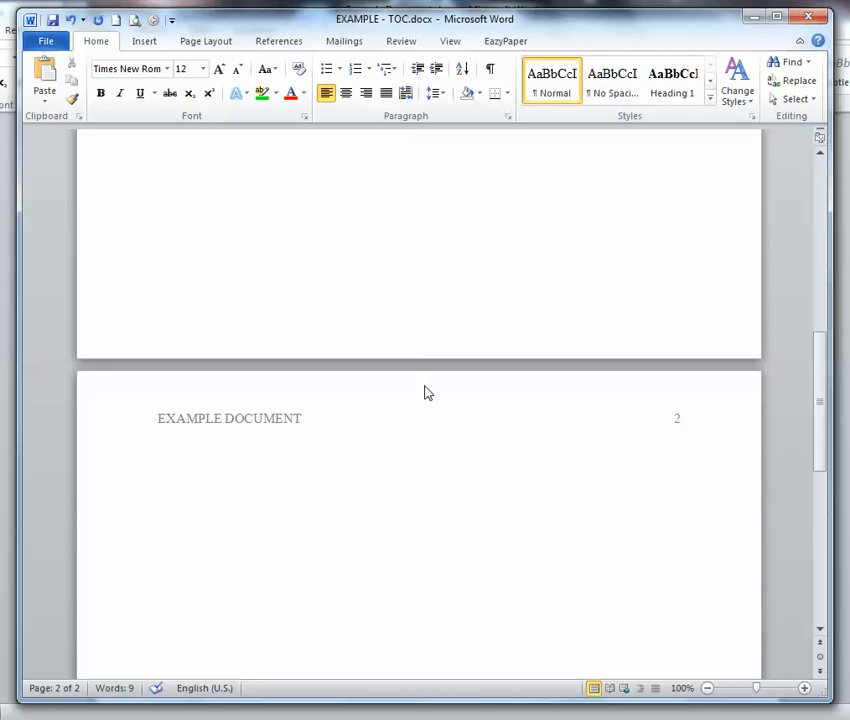
Enter the section titles "Abstract", "Introduction" and "What Makes a Good Paper" on separate lines of page 2
text(Ab)
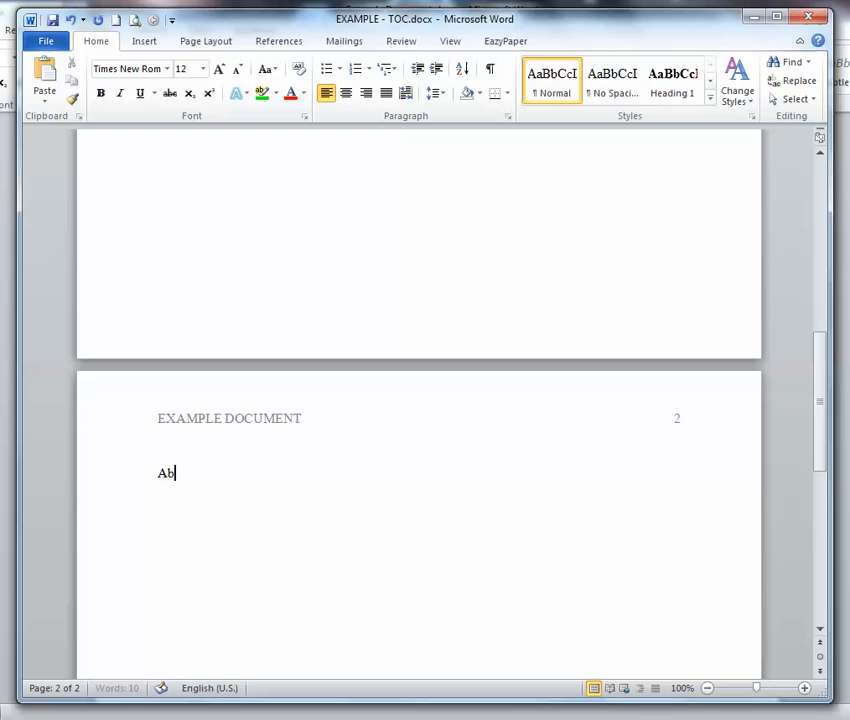
text(stract)
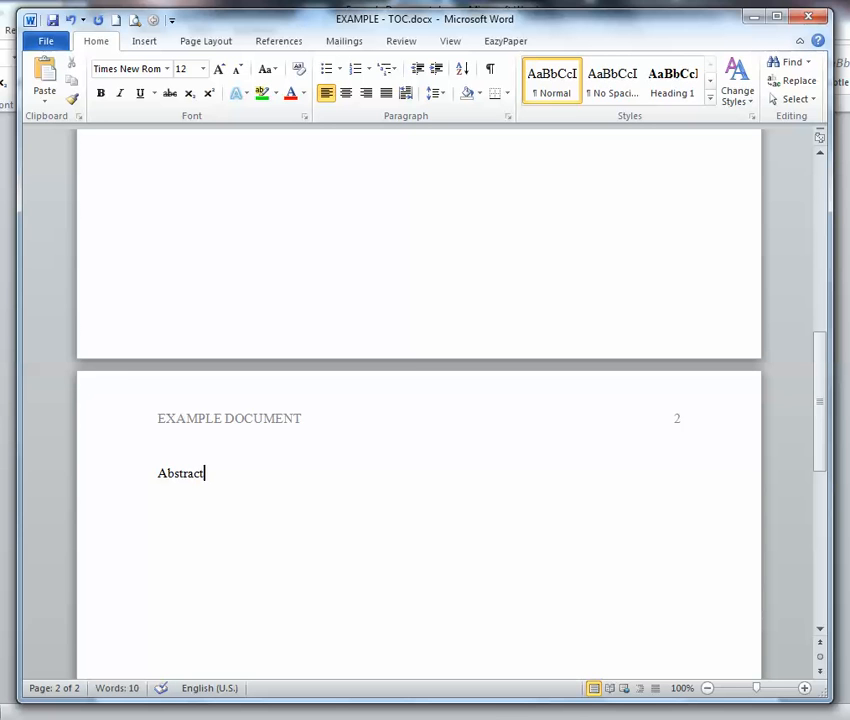
key(Return)
text(Introduction)
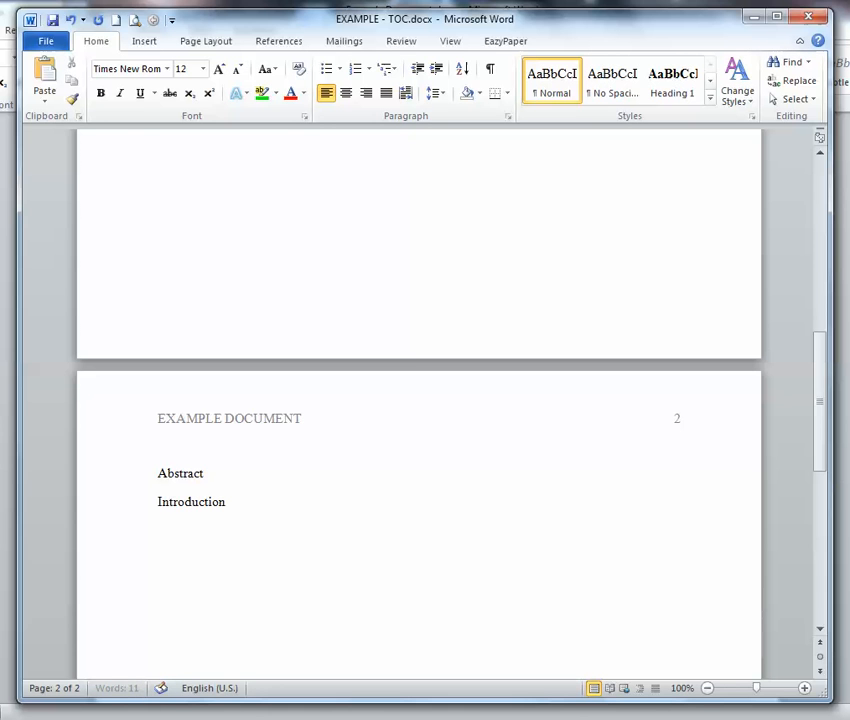
key(Return)
text(What Makes a Go)
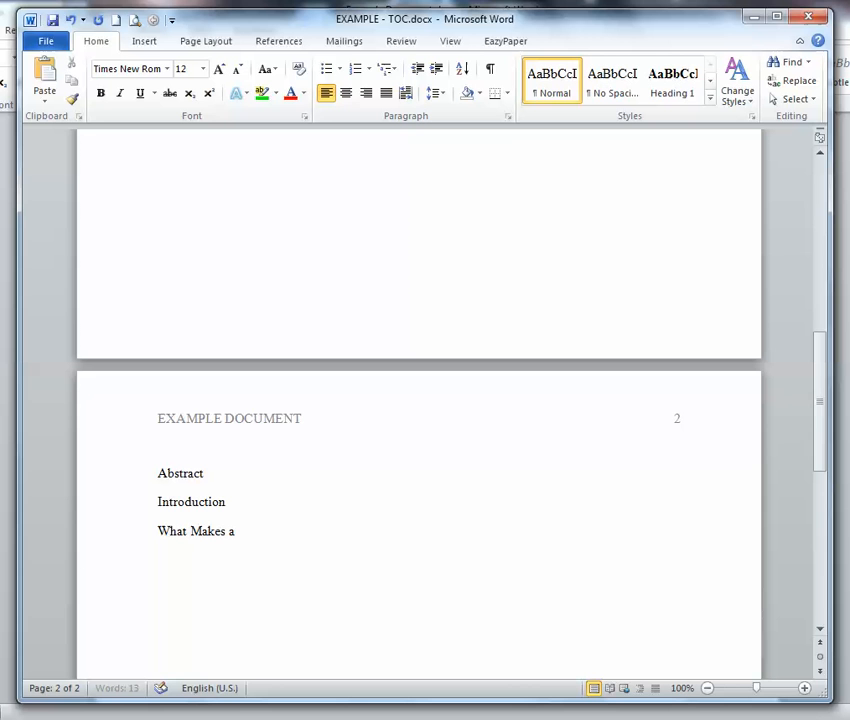
text(od Paper)
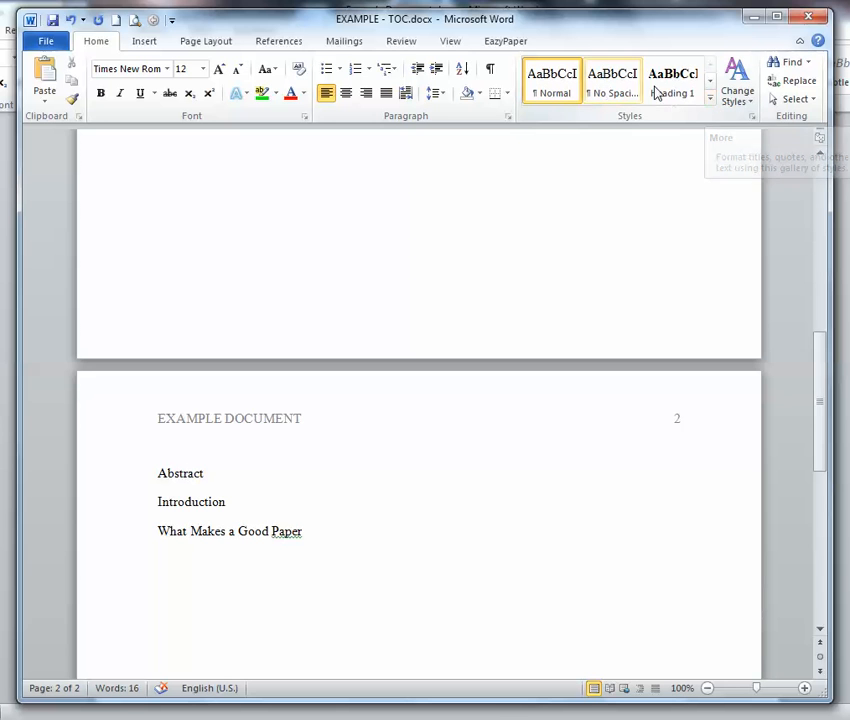
Apply the Heading 1 style to the Abstract, Introduction and What Makes a Good Paper lines
click(711, 98)
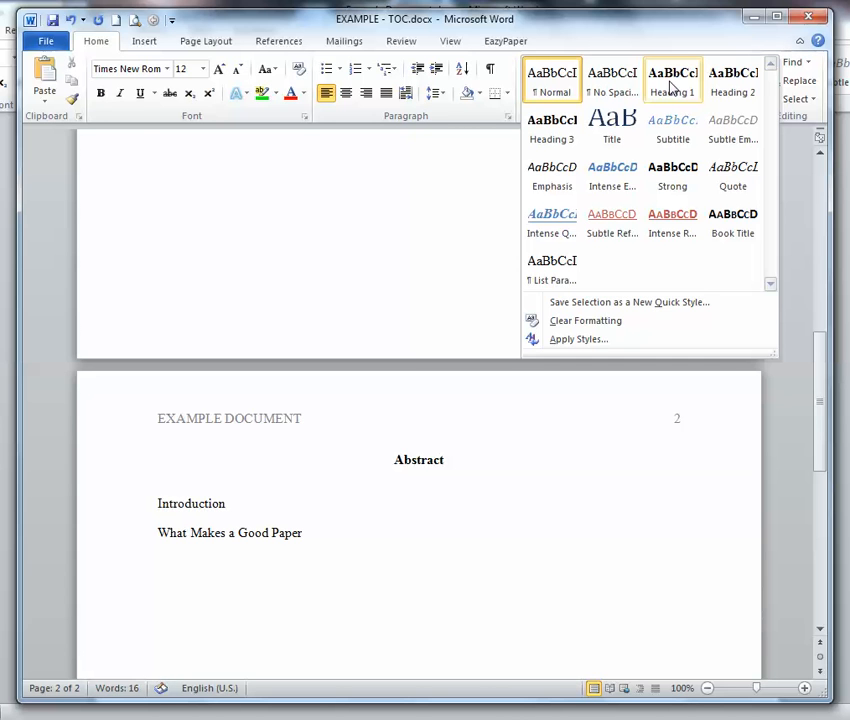
click(670, 88)
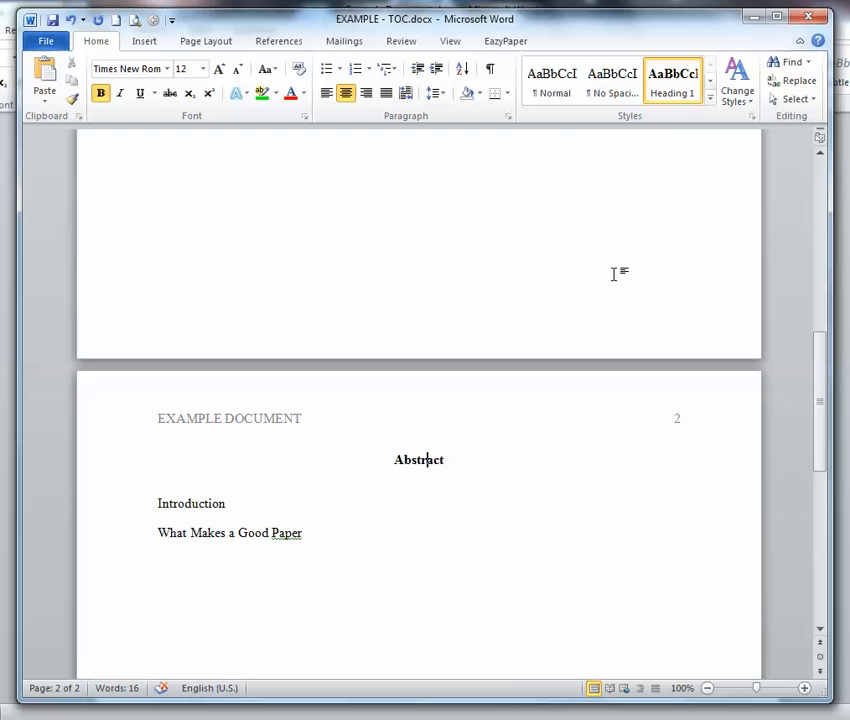
click(710, 102)
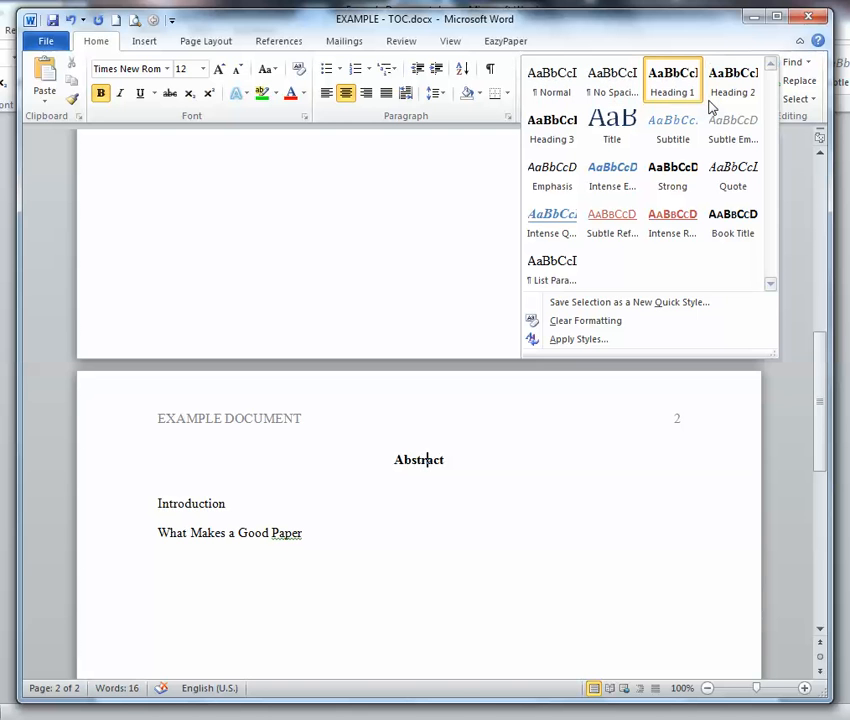
click(680, 26)
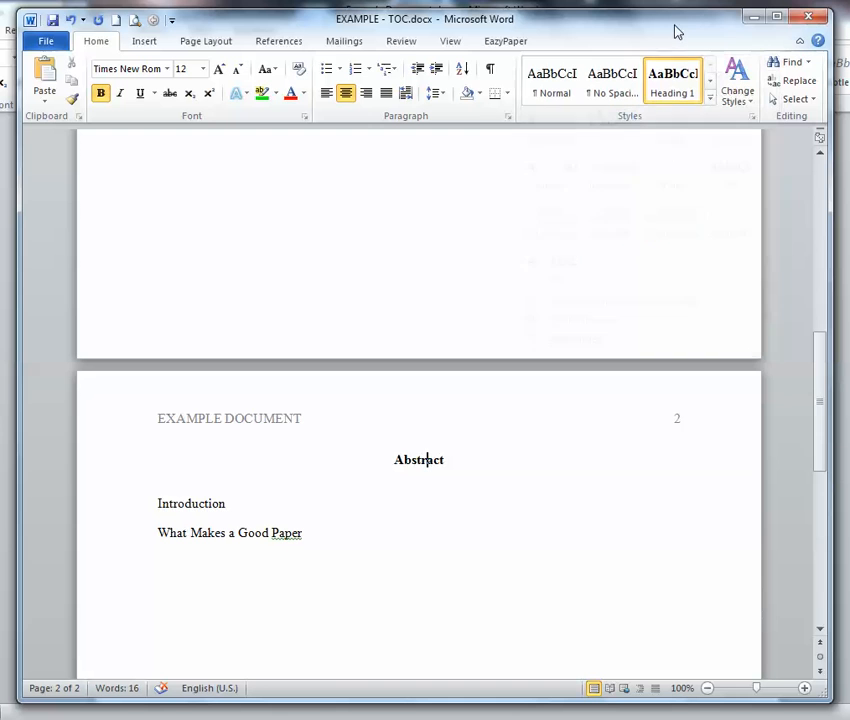
click(197, 503)
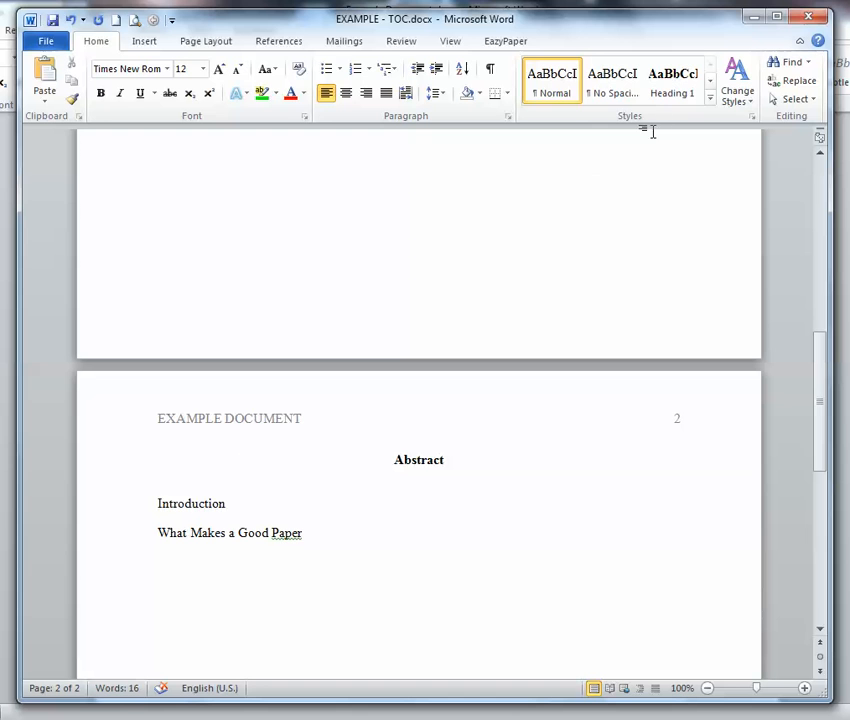
click(671, 92)
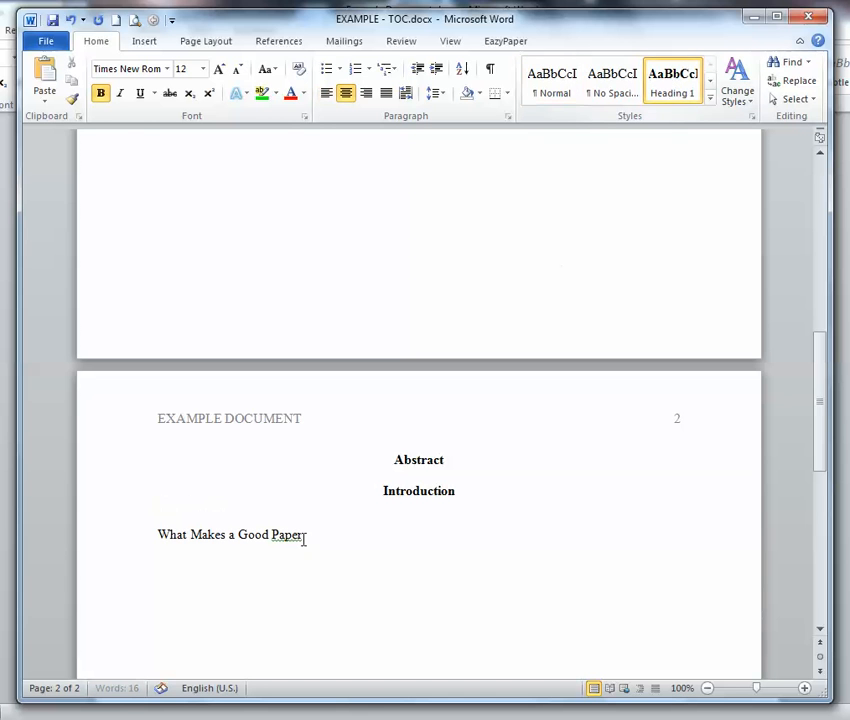
click(226, 534)
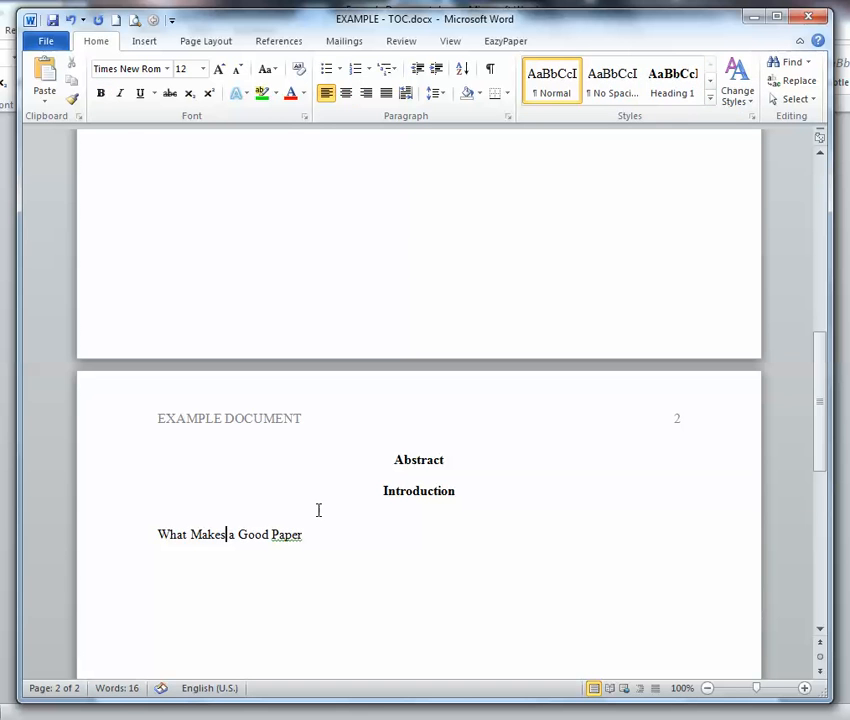
click(674, 92)
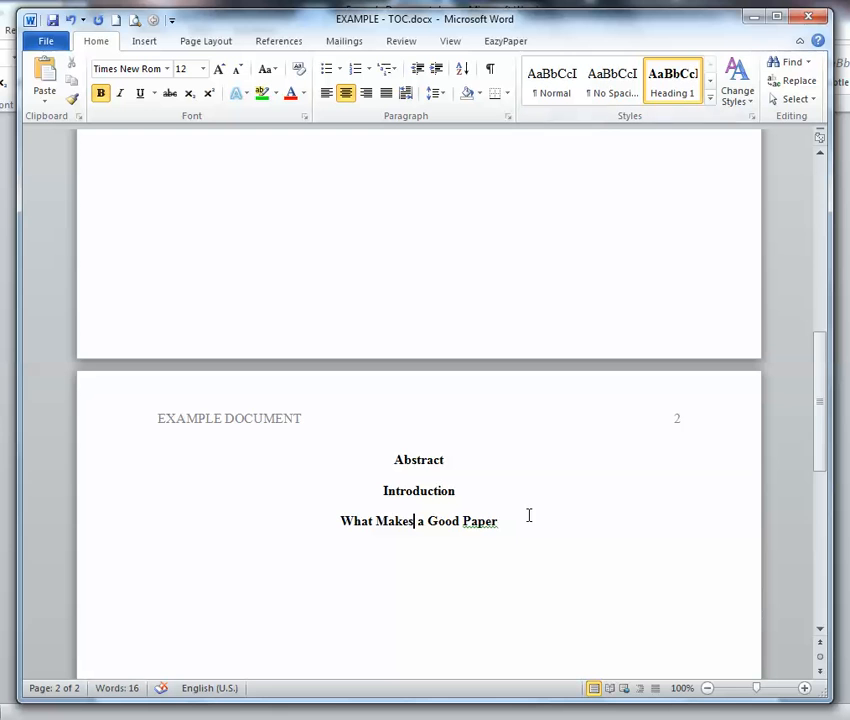
Add a body paragraph reading "Blah… blah.. blah.." beneath the Abstract heading
click(469, 459)
key(Return)
text(Bla)
text(h.)
text(.. )
text(bla)
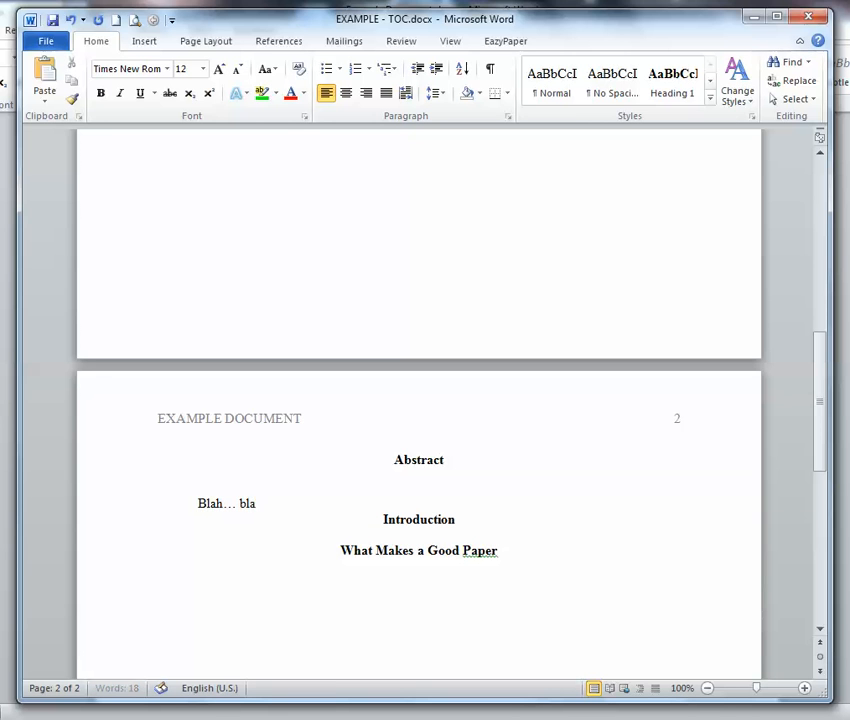
text(h.. blah..)
Copy "blah.. blah.." from the Abstract paragraph and paste it repeatedly to extend the paragraph to three lines
key(shift+Left)
key(shift+Left)
key(shift+Left)
key(shift+Left)
key(shift+Left)
key(shift+Left)
key(shift+Left)
key(shift+Left)
key(shift+Left)
key(shift+Left)
key(shift+Left)
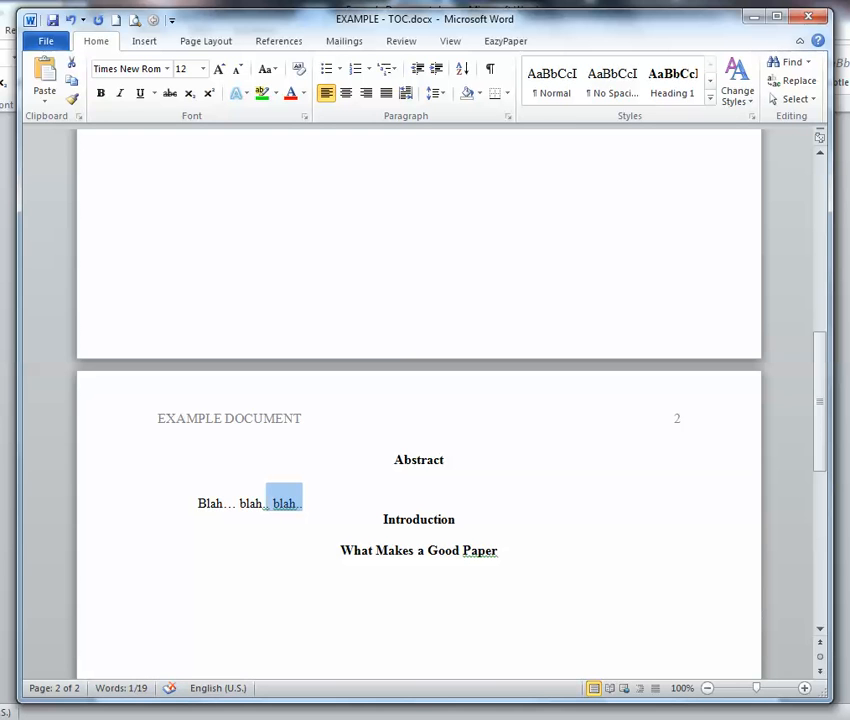
key(shift+Left)
key(shift+Left)
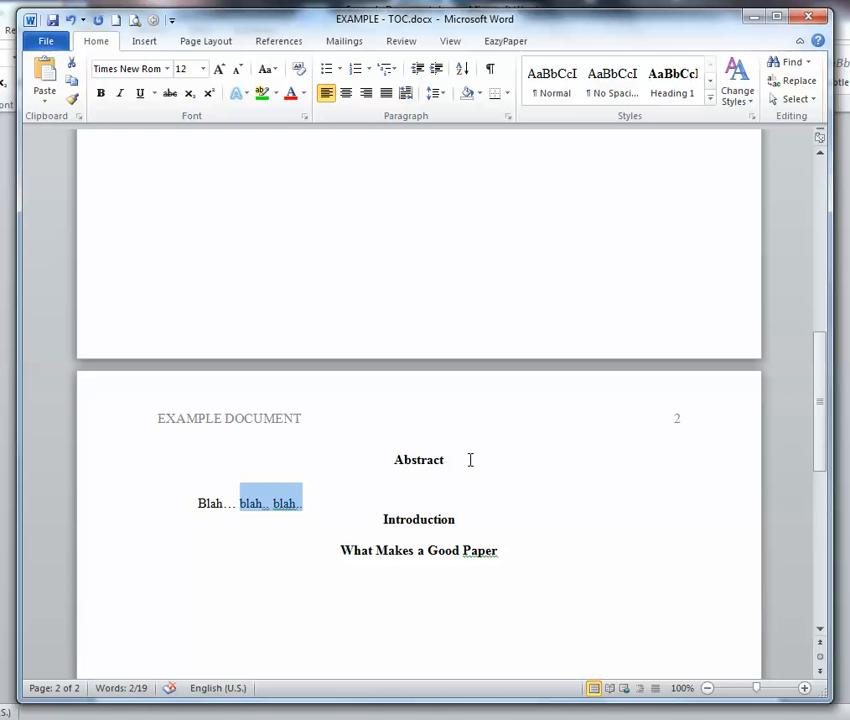
key(ctrl+c)
key(ctrl+v)
key(ctrl+v)
key(ctrl+v)
key(ctrl+v)
key(ctrl+v)
key(ctrl+v)
key(ctrl+v)
key(ctrl+v)
key(ctrl+v)
key(ctrl+v)
key(ctrl+v)
key(ctrl+v)
key(ctrl+v)
key(ctrl+v)
key(ctrl+v)
key(ctrl+v)
key(ctrl+v)
key(ctrl+v)
key(ctrl+v)
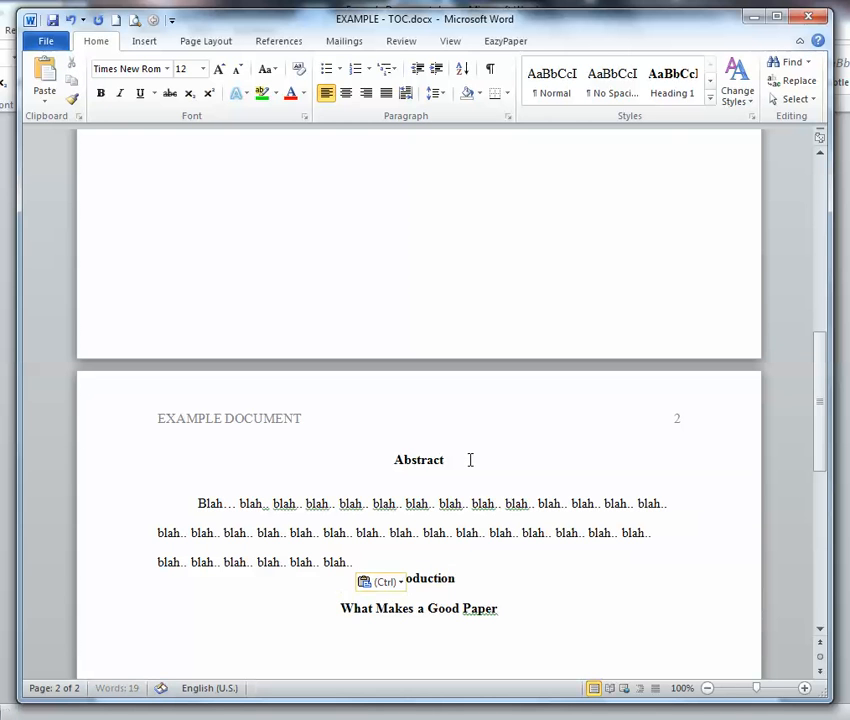
Add a paragraph beneath the Introduction heading and fill it with repeated pastes of the copied "blah.." text
click(478, 573)
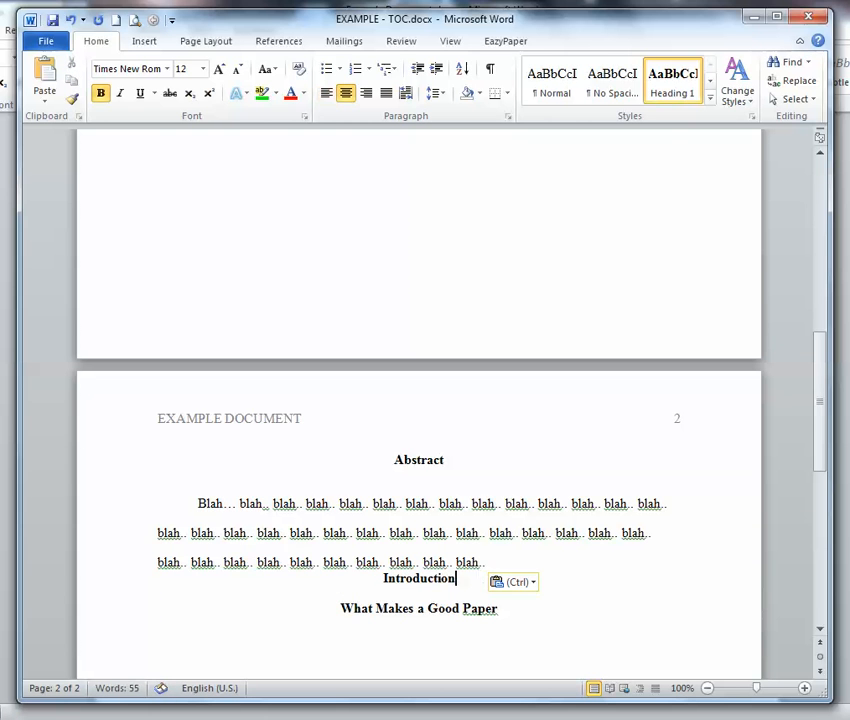
key(Return)
key(ctrl+v)
key(ctrl+v)
key(ctrl+v)
key(ctrl+v)
key(ctrl+v)
key(ctrl+v)
key(ctrl+v)
key(ctrl+v)
key(ctrl+v)
key(ctrl+v)
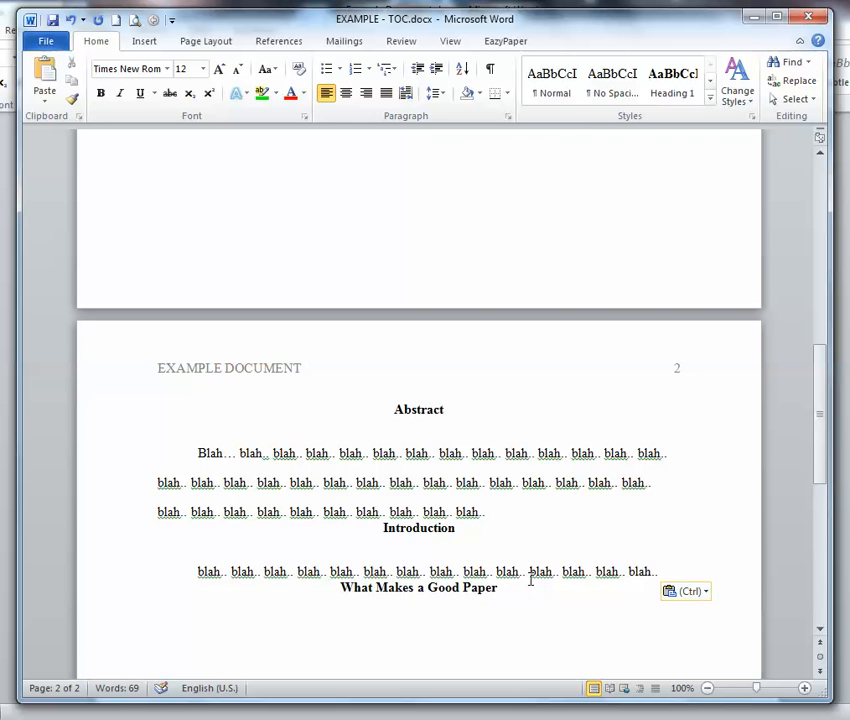
Add a one-line paragraph of repeatedly pasted "blah.." text beneath the What Makes a Good Paper heading
click(525, 614)
key(Return)
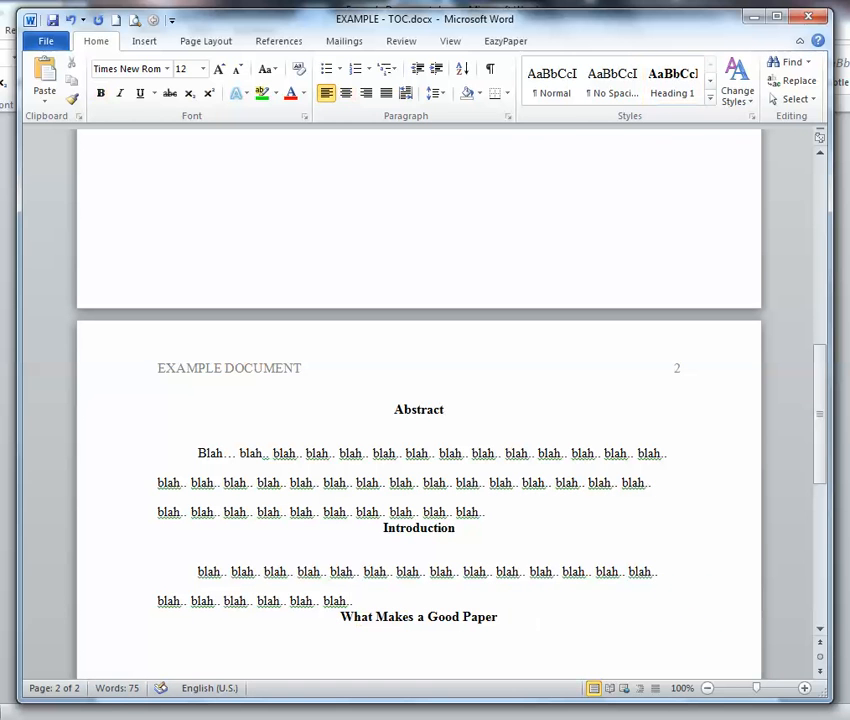
key(ctrl+v)
key(ctrl+v)
key(ctrl+v)
key(ctrl+v)
key(ctrl+v)
key(ctrl+v)
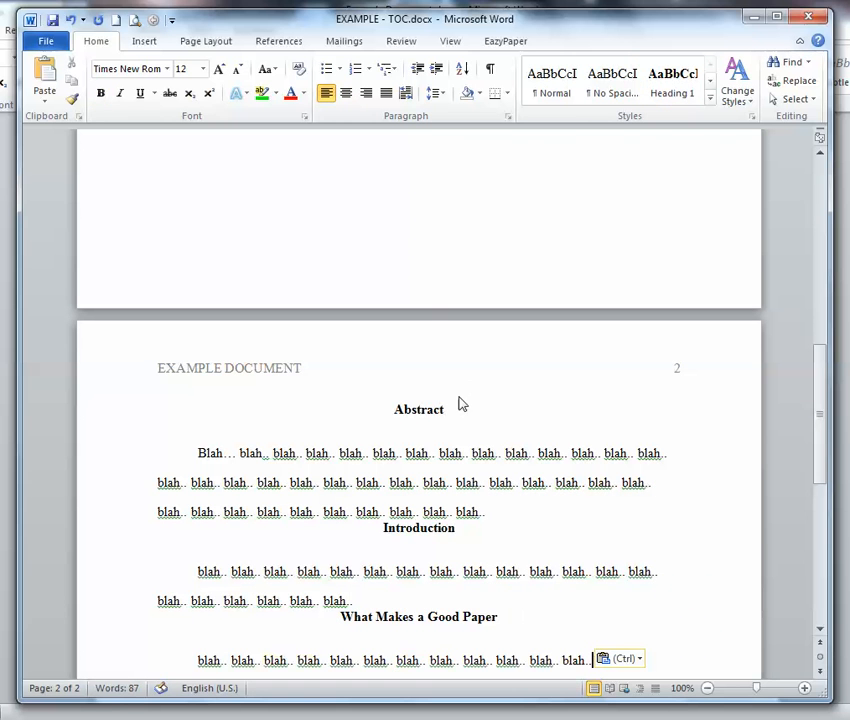
Insert a page break directly before the Abstract heading to leave an empty page after the title page
scroll(428, 370, up, 15)
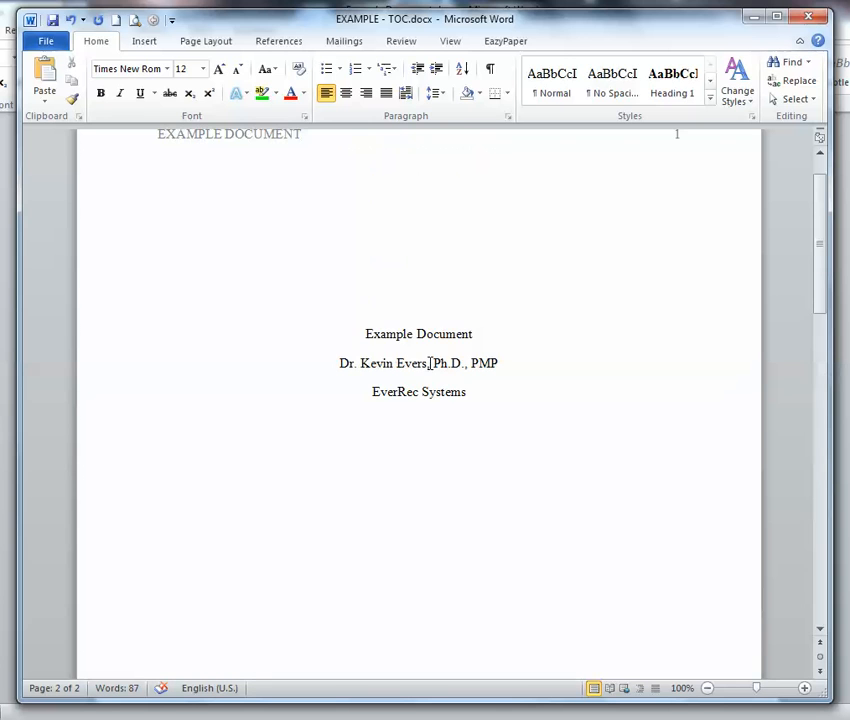
scroll(428, 370, up, 1)
scroll(430, 358, down, 14)
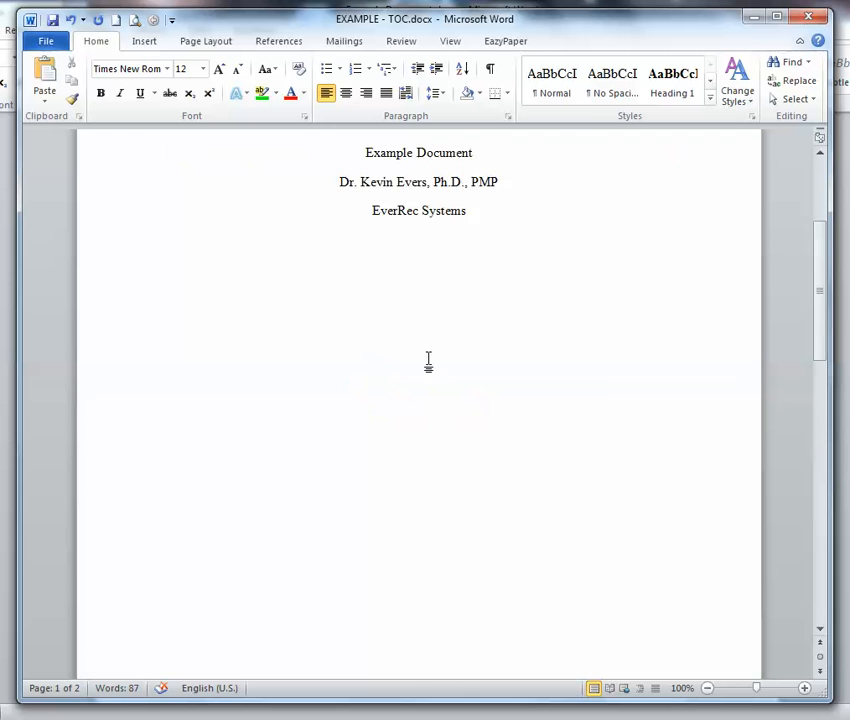
click(392, 520)
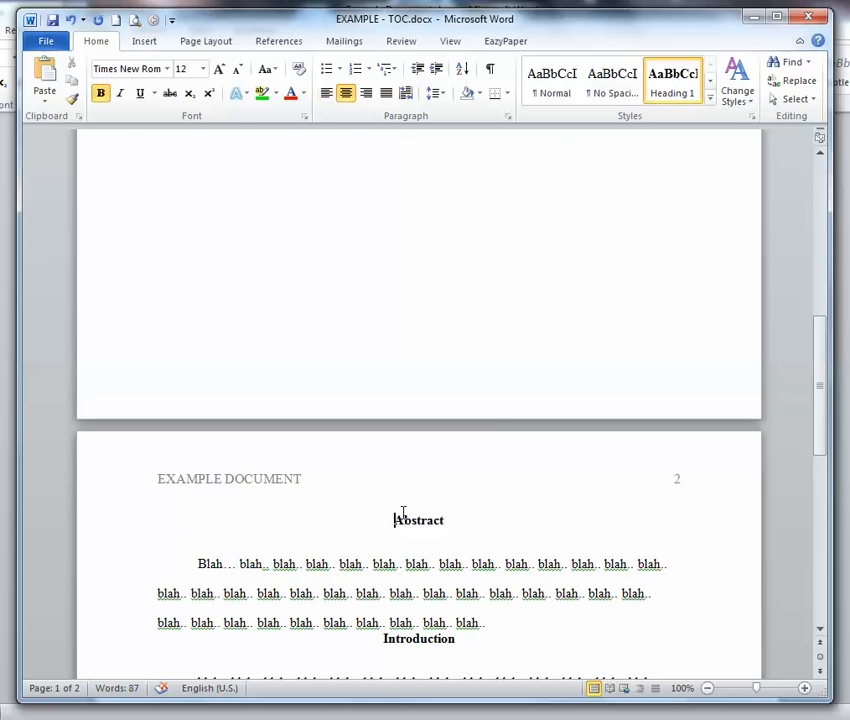
click(146, 43)
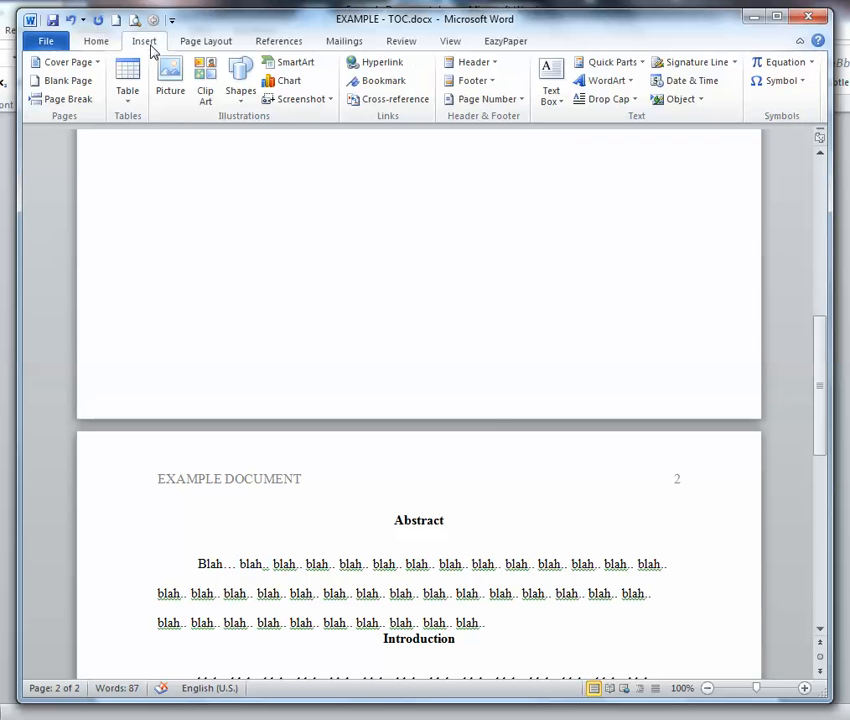
click(82, 104)
Insert the Automatic Table 1 table of contents on the empty page 2 and follow its Abstract entry to the heading
scroll(362, 388, up, 3)
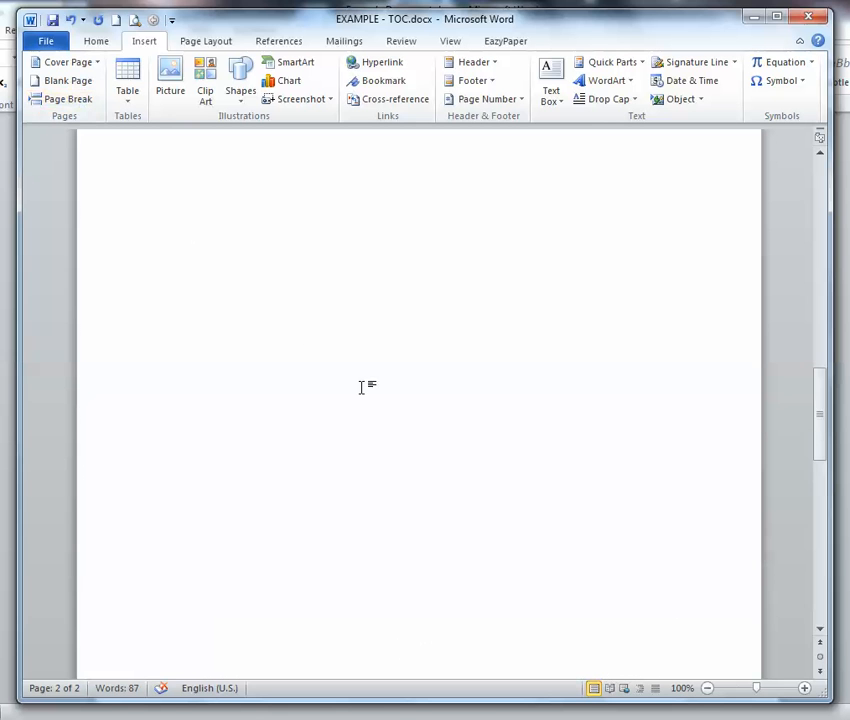
scroll(370, 380, up, 5)
click(228, 340)
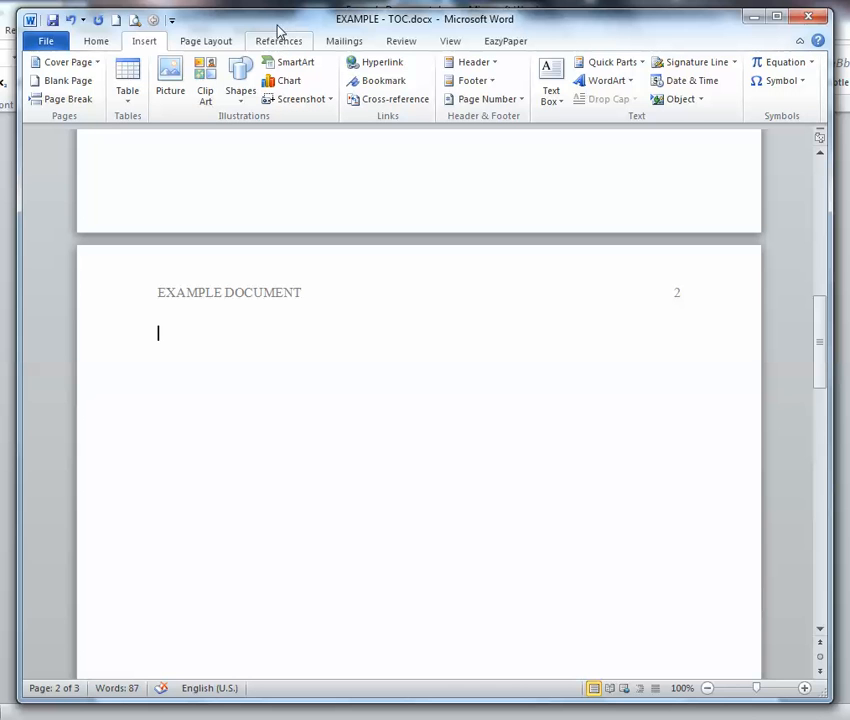
click(278, 43)
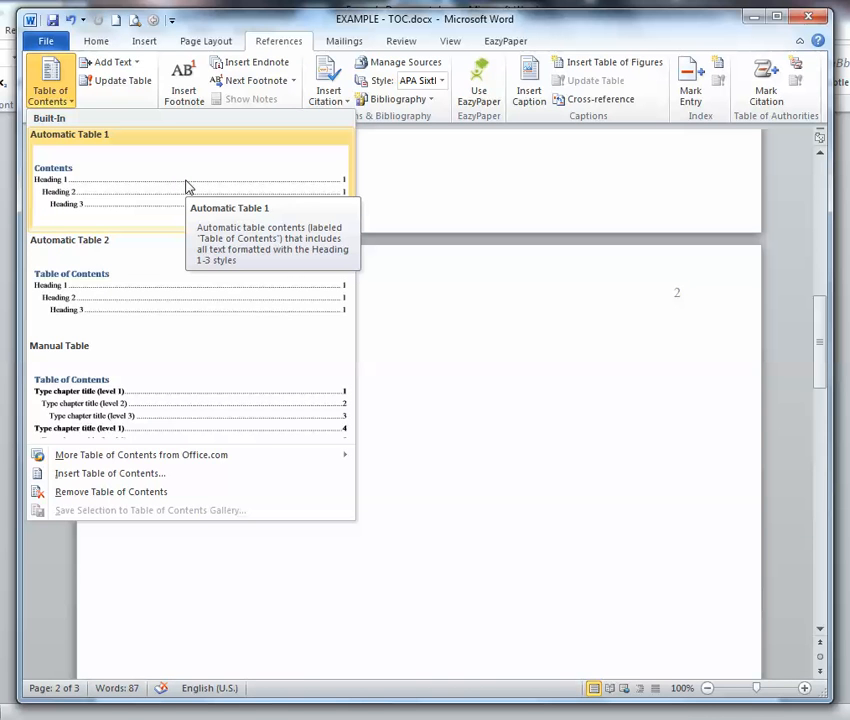
click(186, 186)
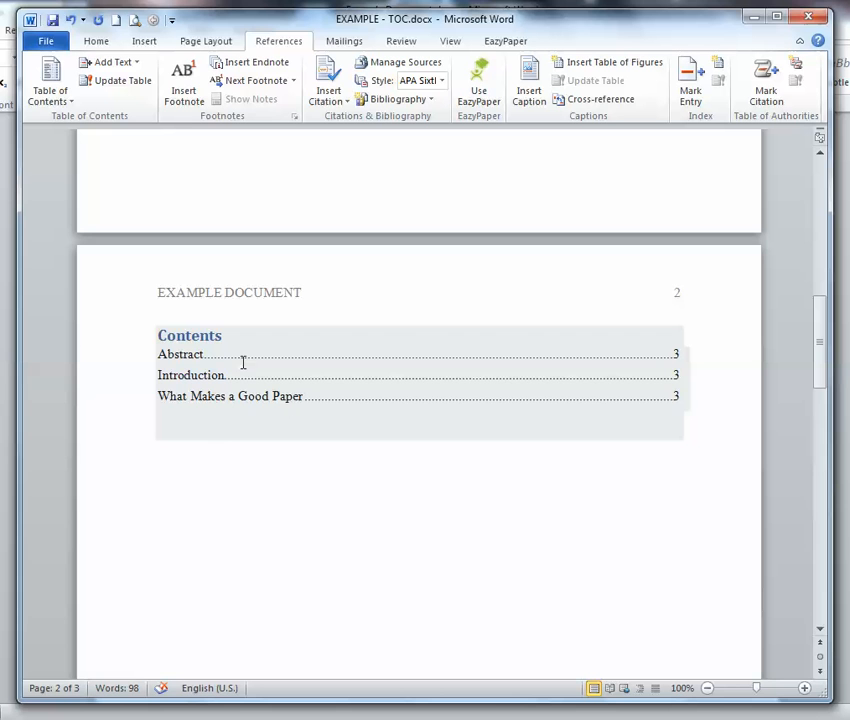
ctrl+click(369, 356)
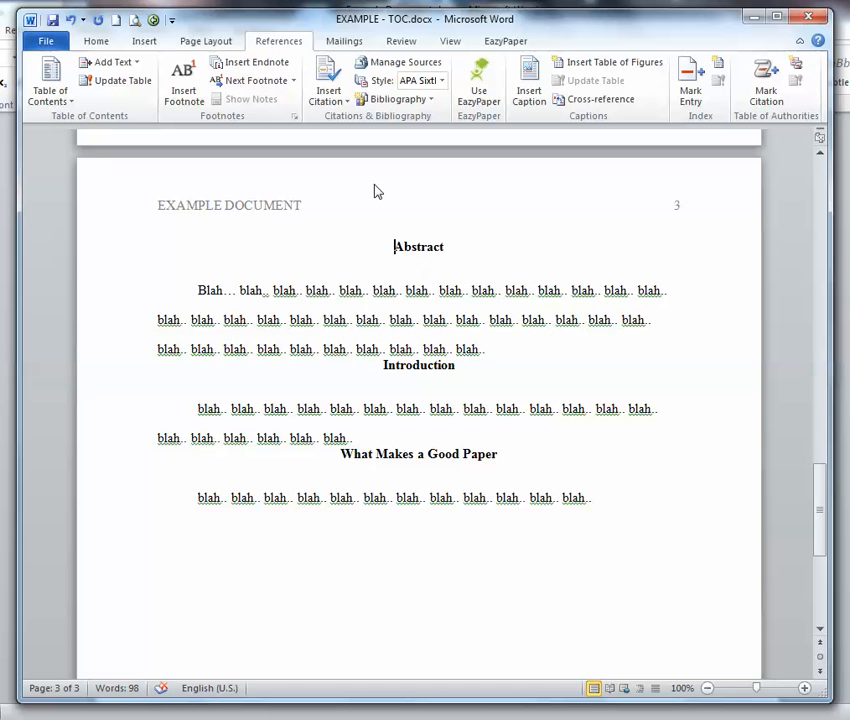
Return to the table of contents on page 2 and compare it with the one in Example Document.docx
click(153, 21)
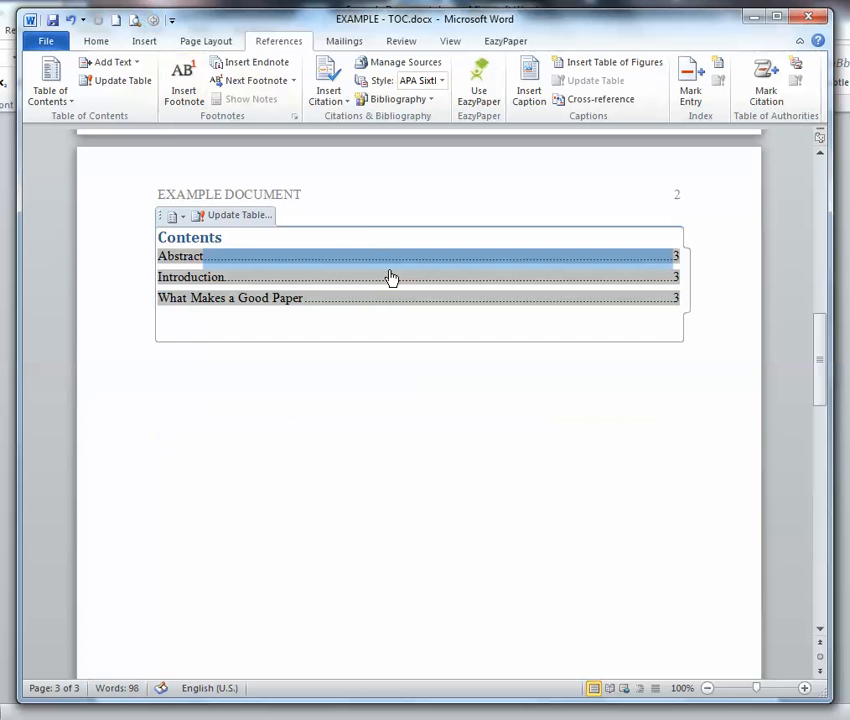
click(393, 328)
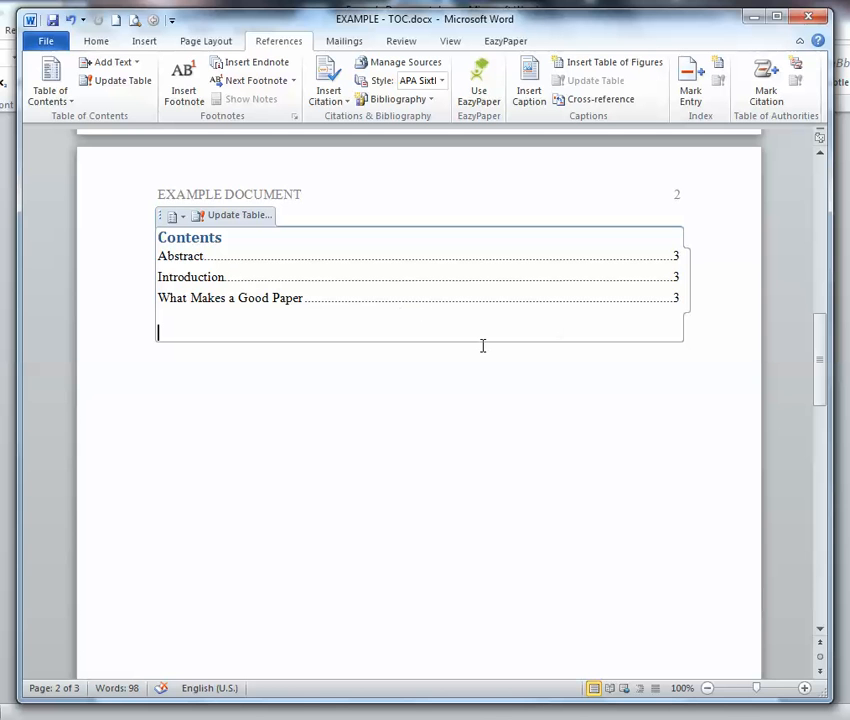
key(alt+Tab)
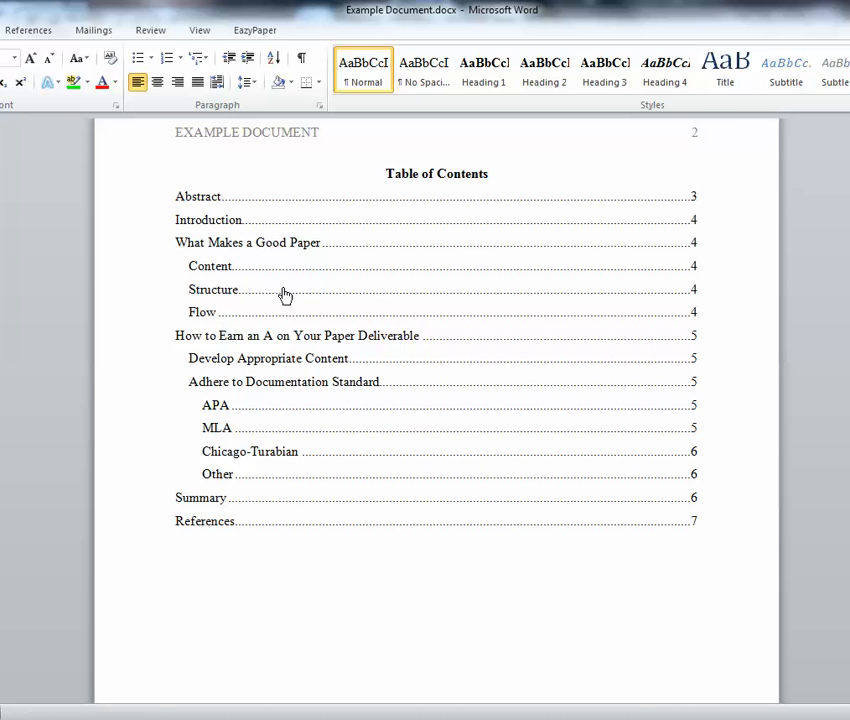
key(alt+Tab)
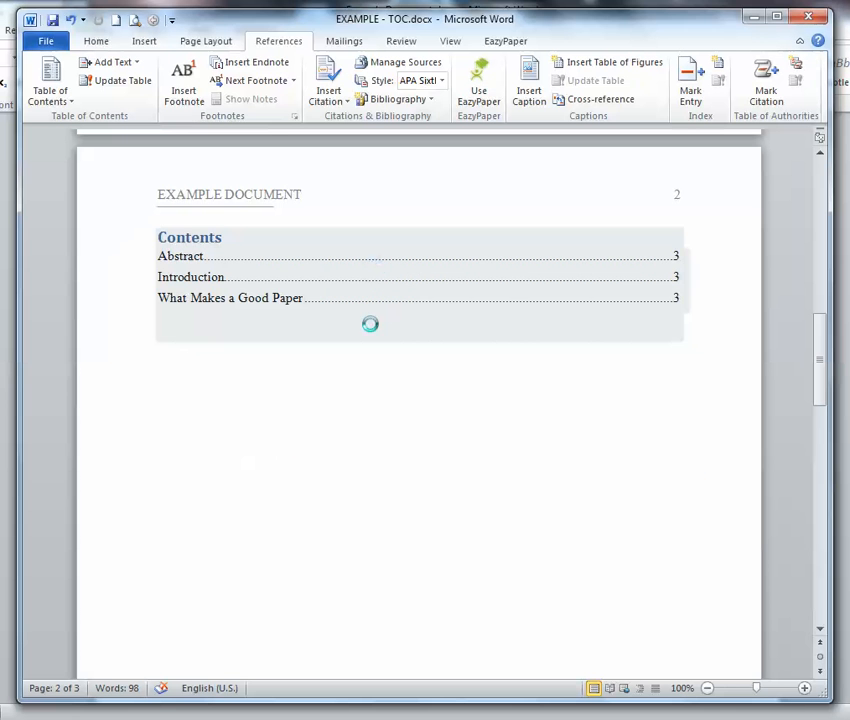
Follow the What Makes a Good Paper entry and add the lines Content, Structure and Flow below that section's paragraph
click(280, 299)
ctrl+click(280, 298)
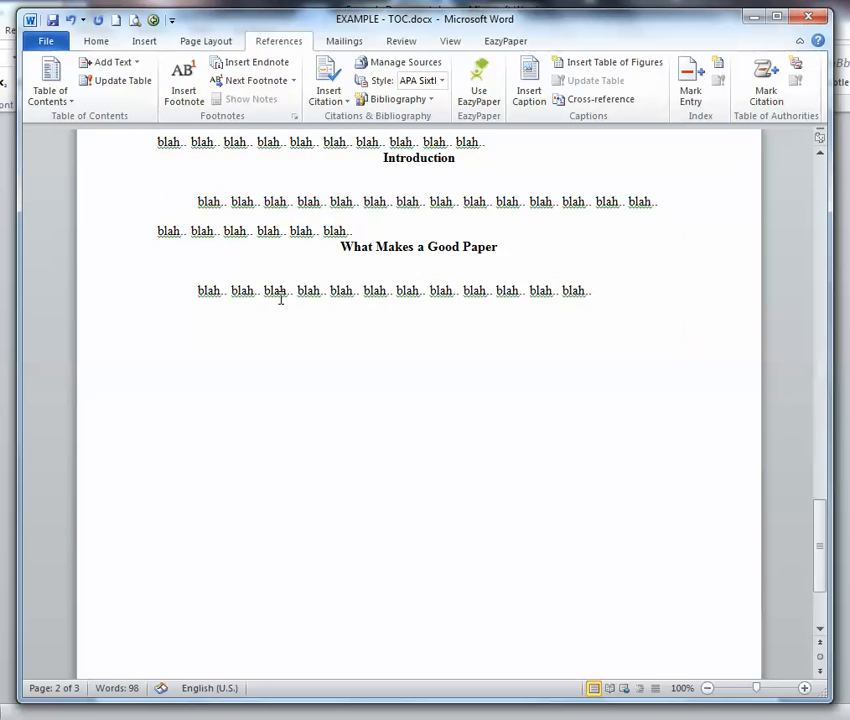
click(601, 290)
key(Return)
text(Content)
key(Return)
text(Structure )
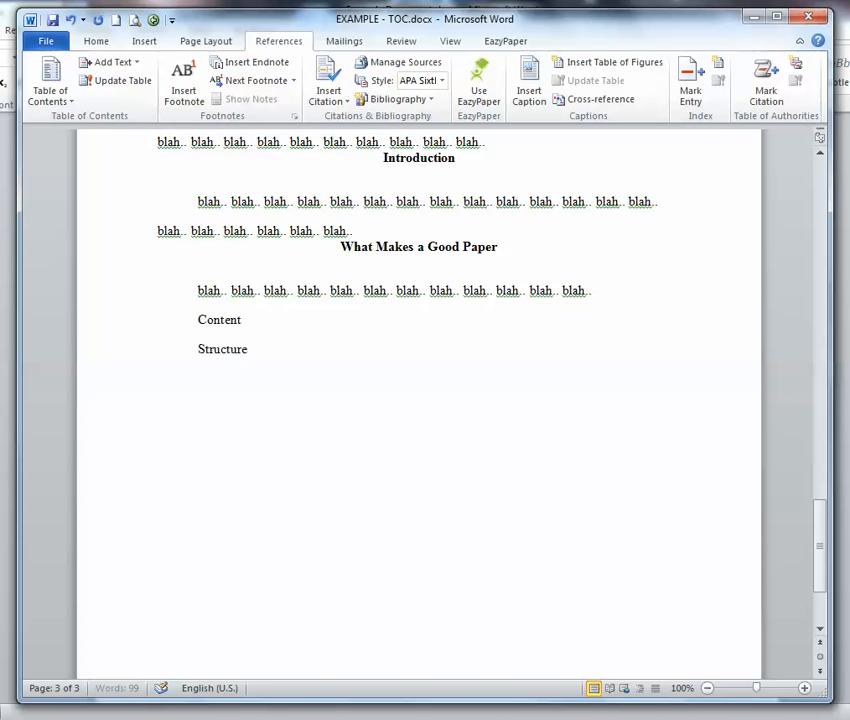
text(Flow)
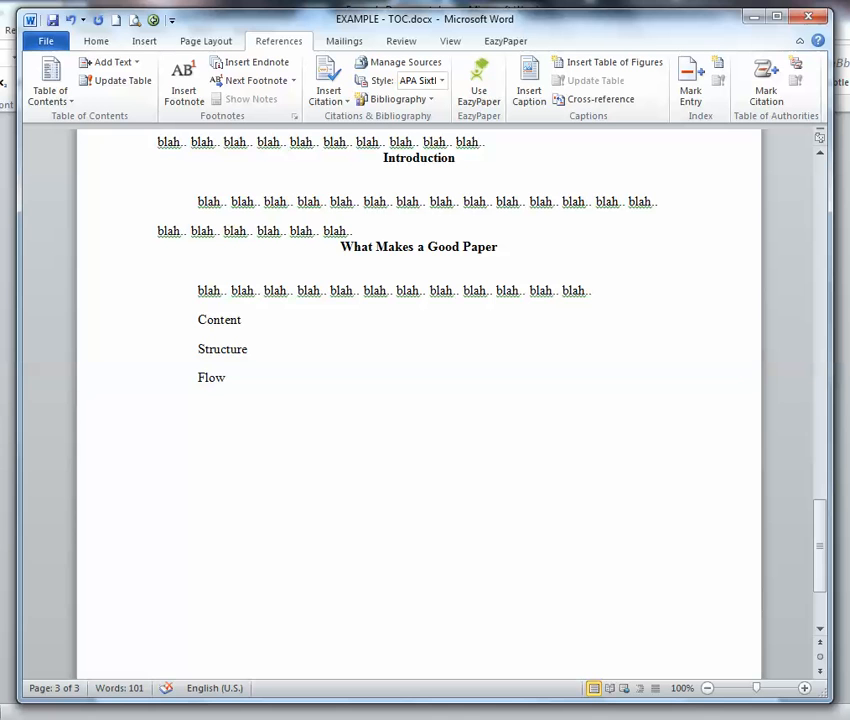
Apply the Heading 2 style to the Content, Structure and Flow lines
click(418, 242)
click(96, 44)
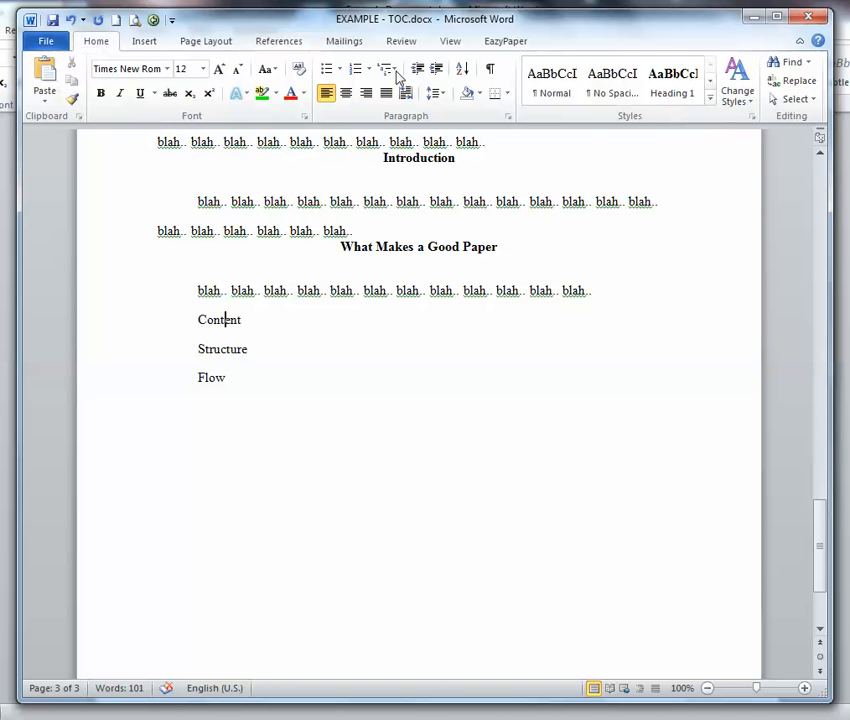
click(706, 104)
click(727, 91)
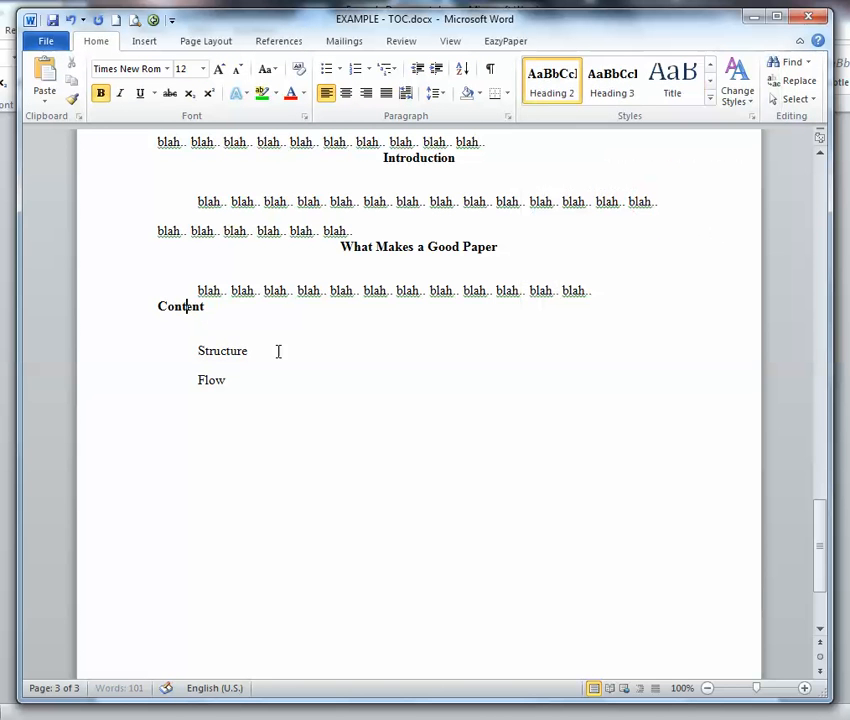
click(713, 104)
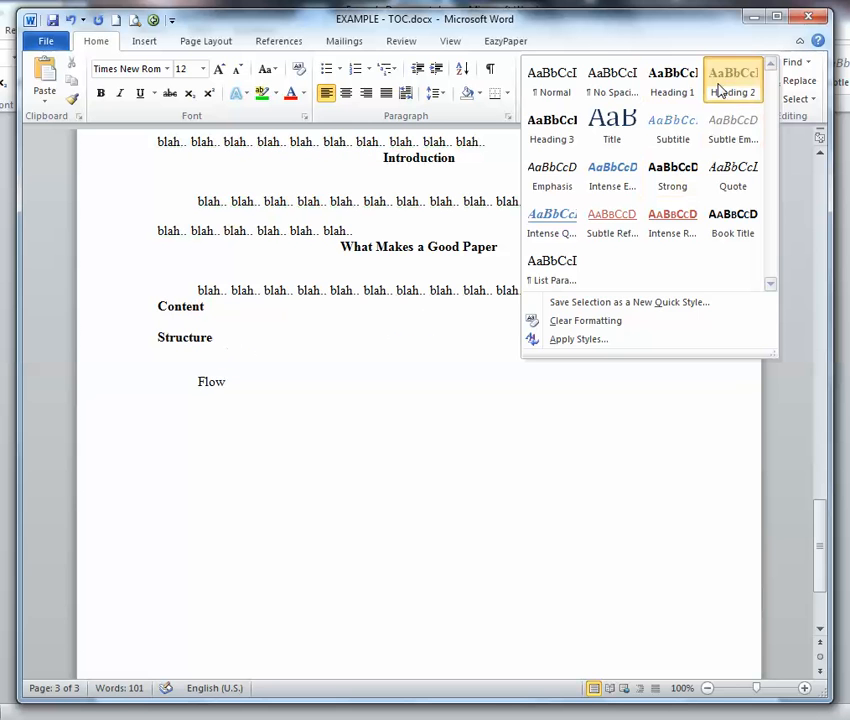
click(720, 90)
click(216, 381)
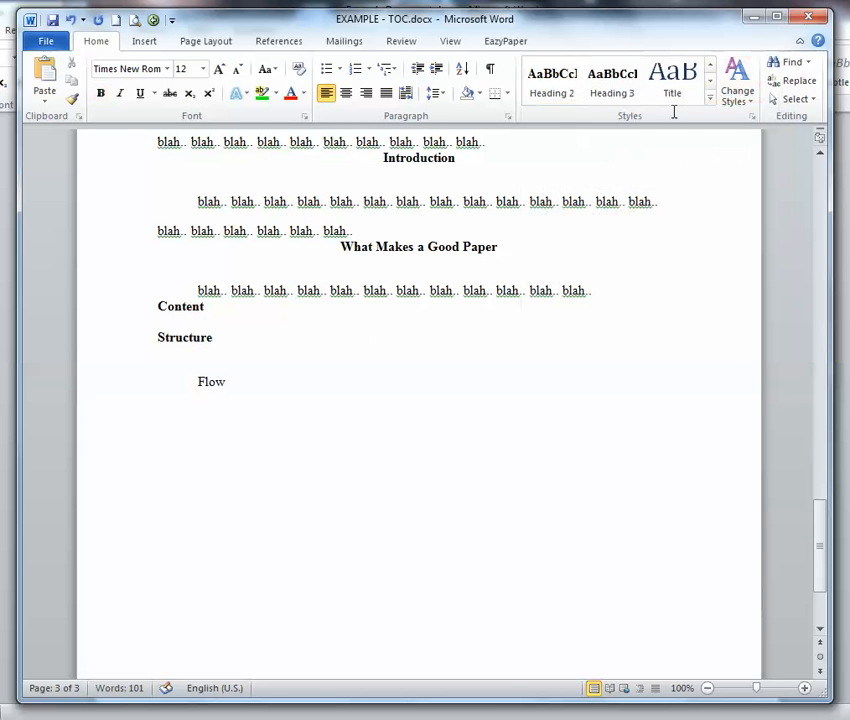
click(711, 98)
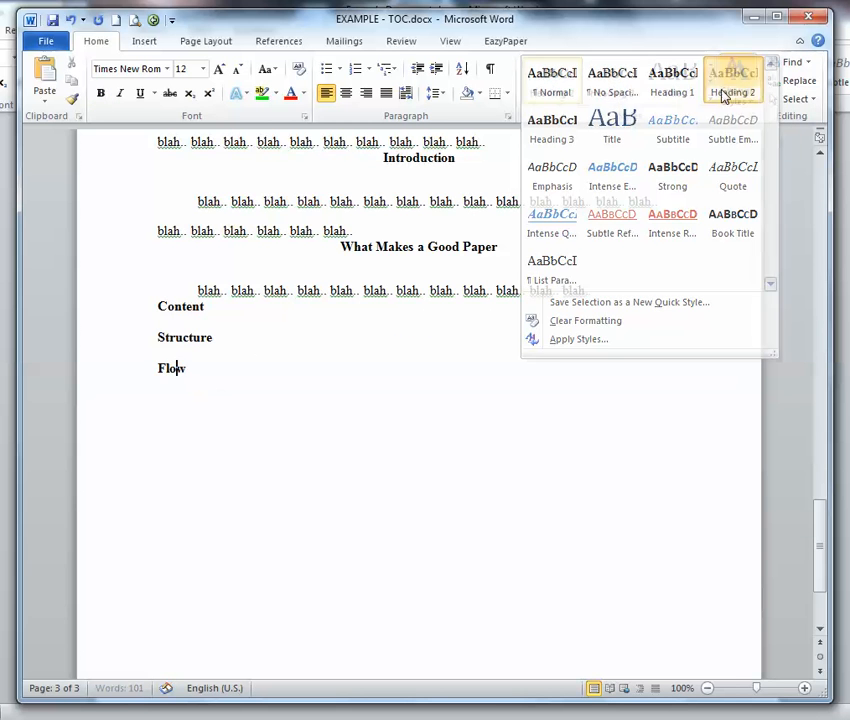
click(724, 95)
Update the entire table of contents on page 2, including its entries and page numbers
scroll(304, 410, up, 3)
scroll(305, 412, up, 15)
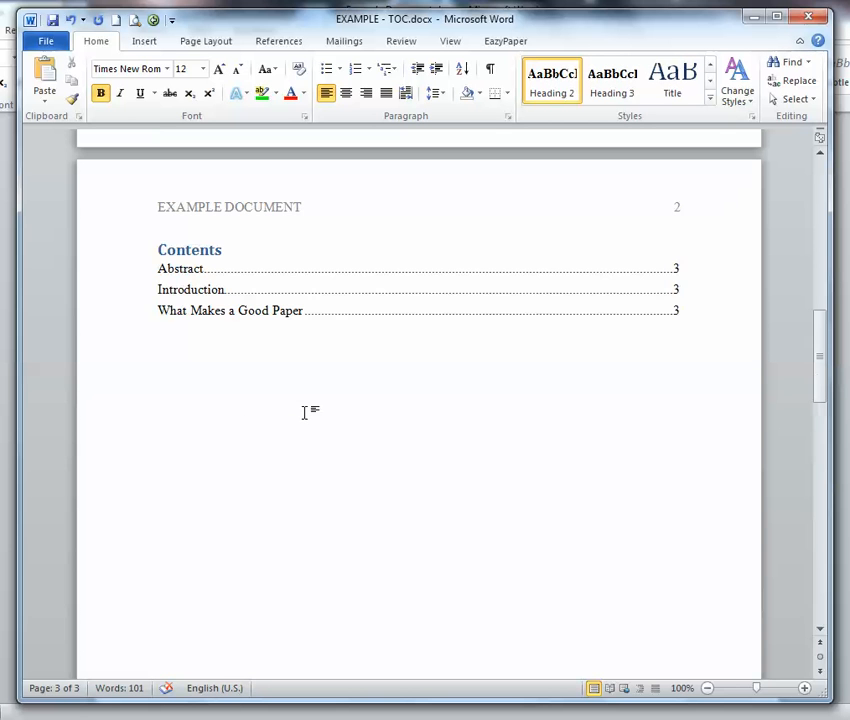
click(225, 250)
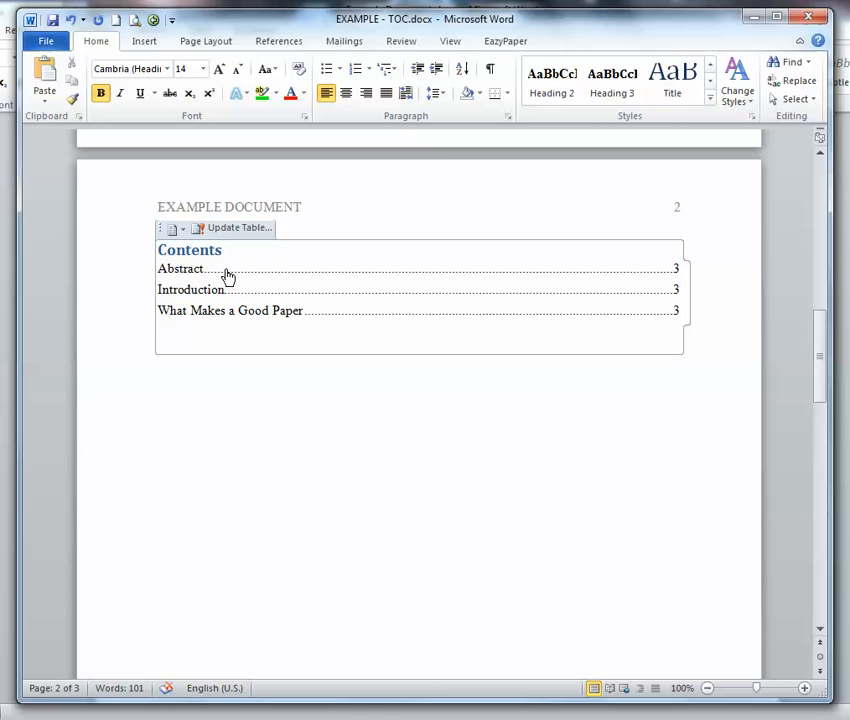
click(236, 261)
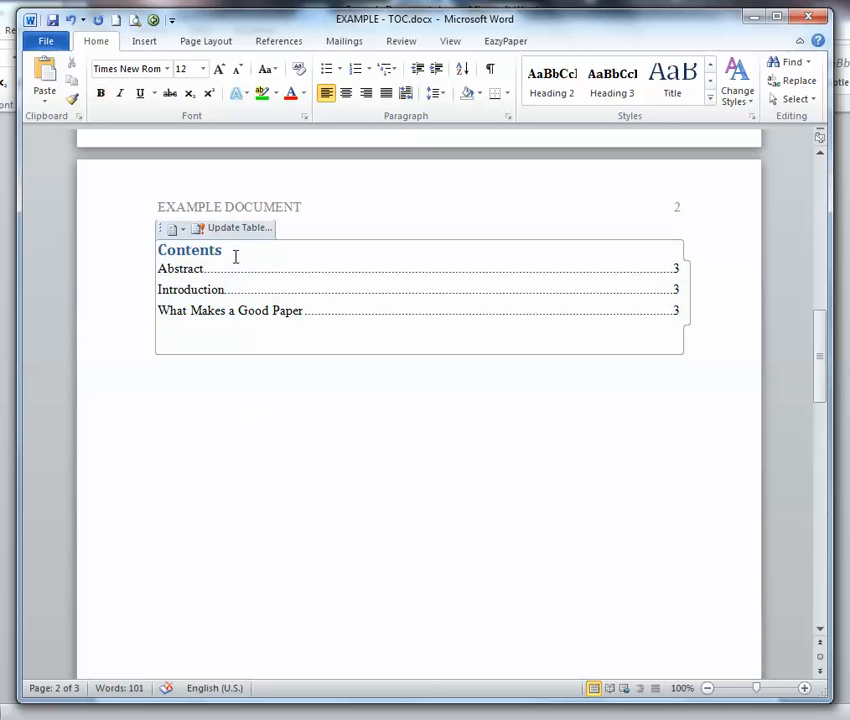
click(235, 253)
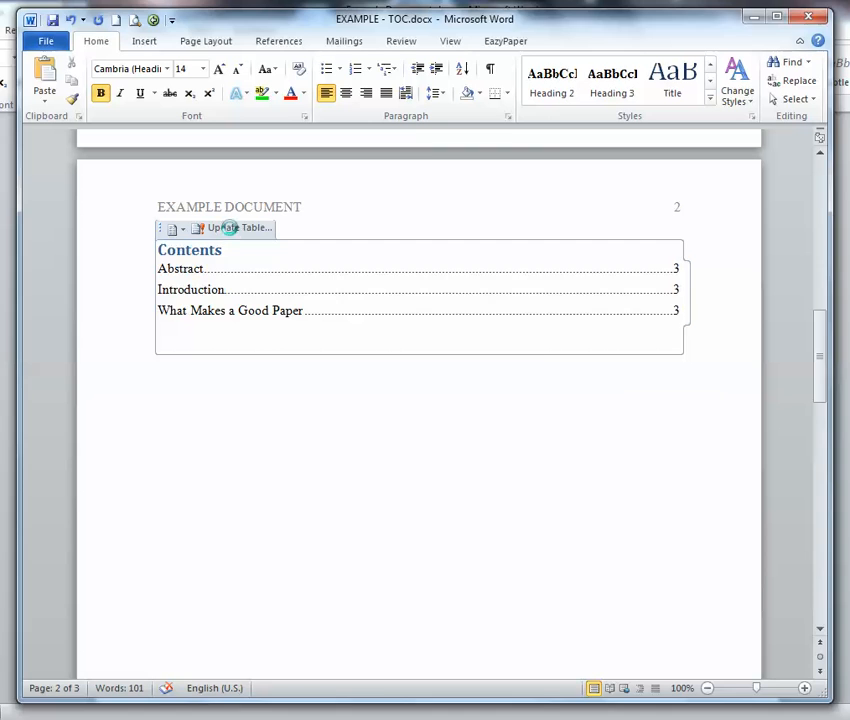
click(236, 229)
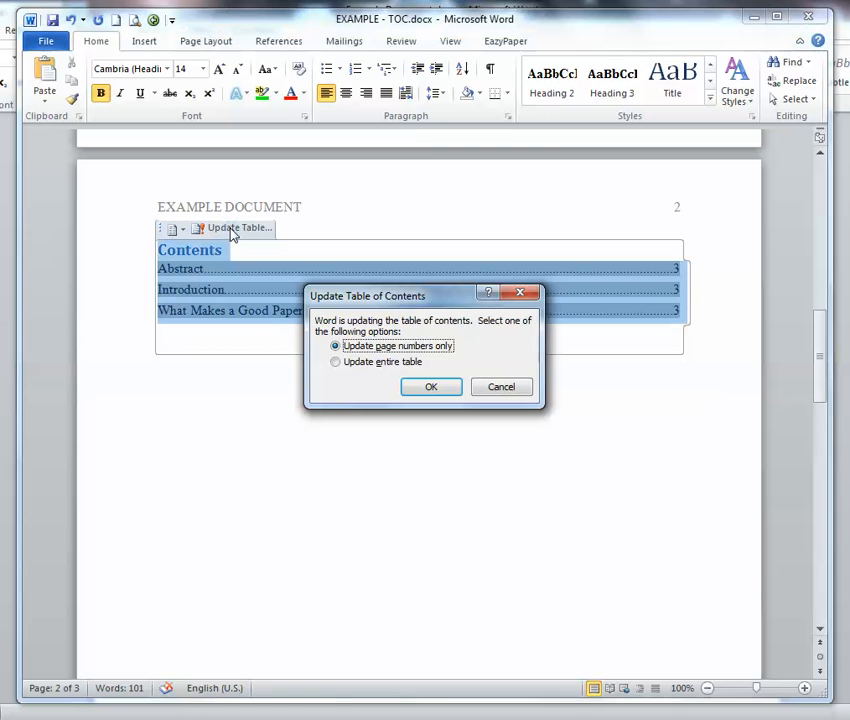
click(368, 367)
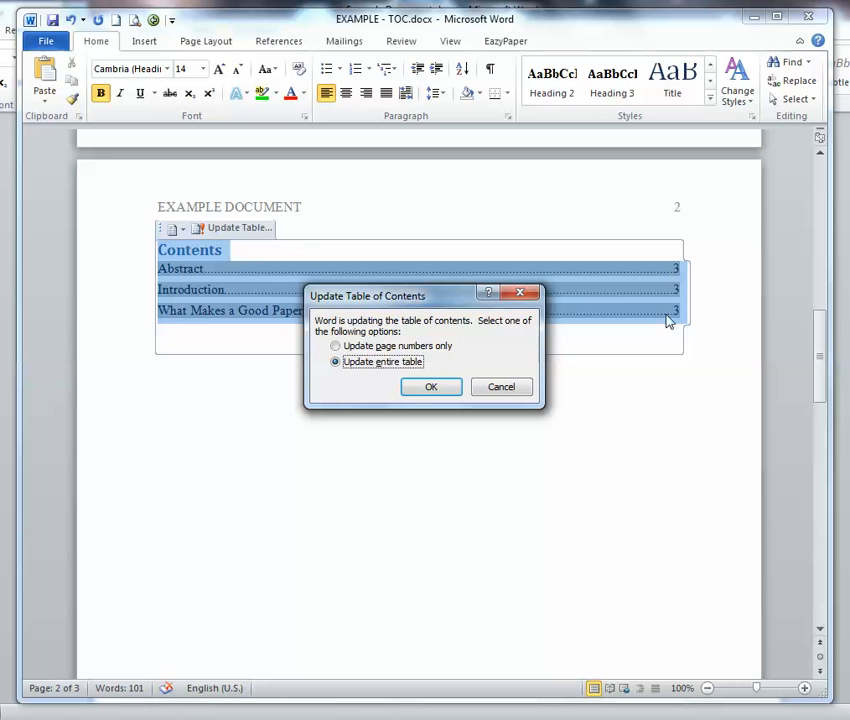
click(431, 389)
click(320, 423)
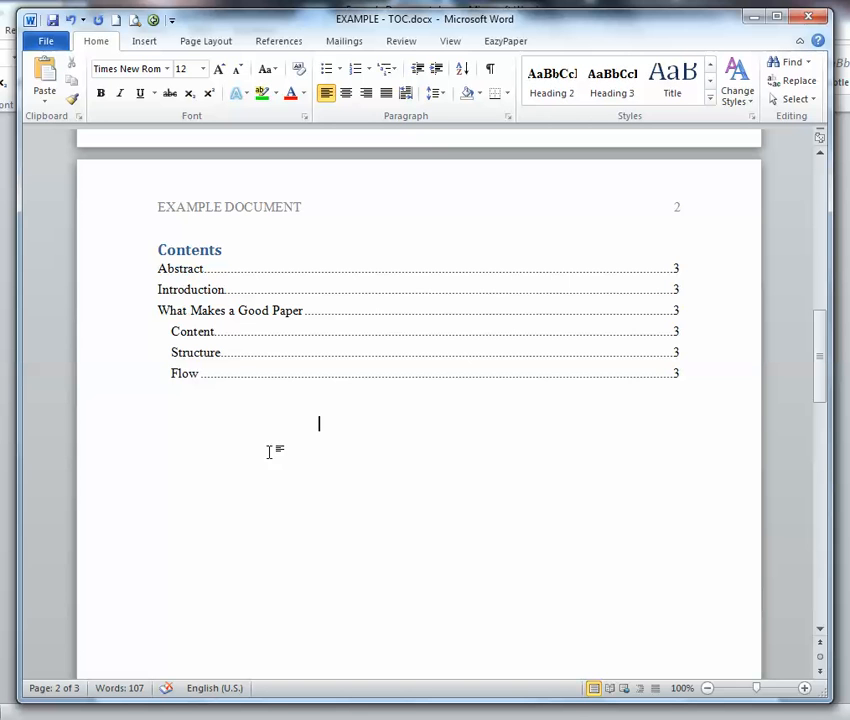
Format the Contents title of the table as centered, with Automatic font color and size 12
drag(233, 251, 155, 251)
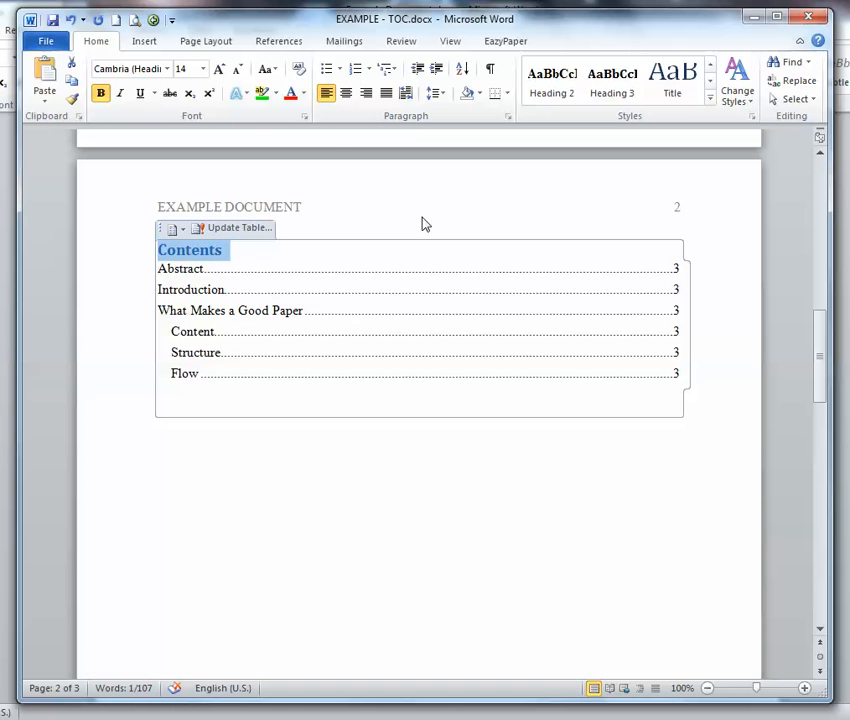
click(346, 96)
click(303, 94)
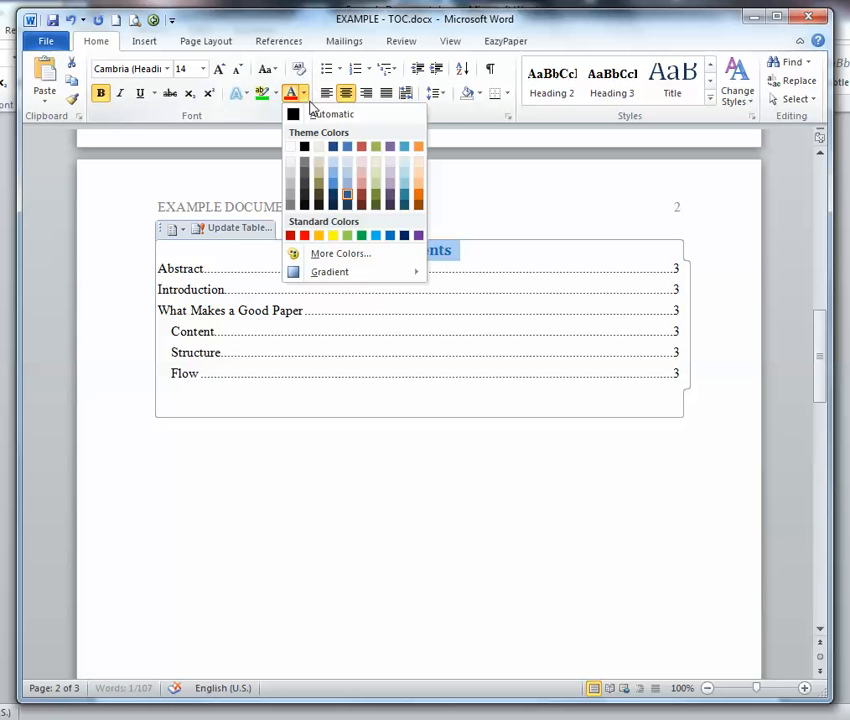
click(316, 116)
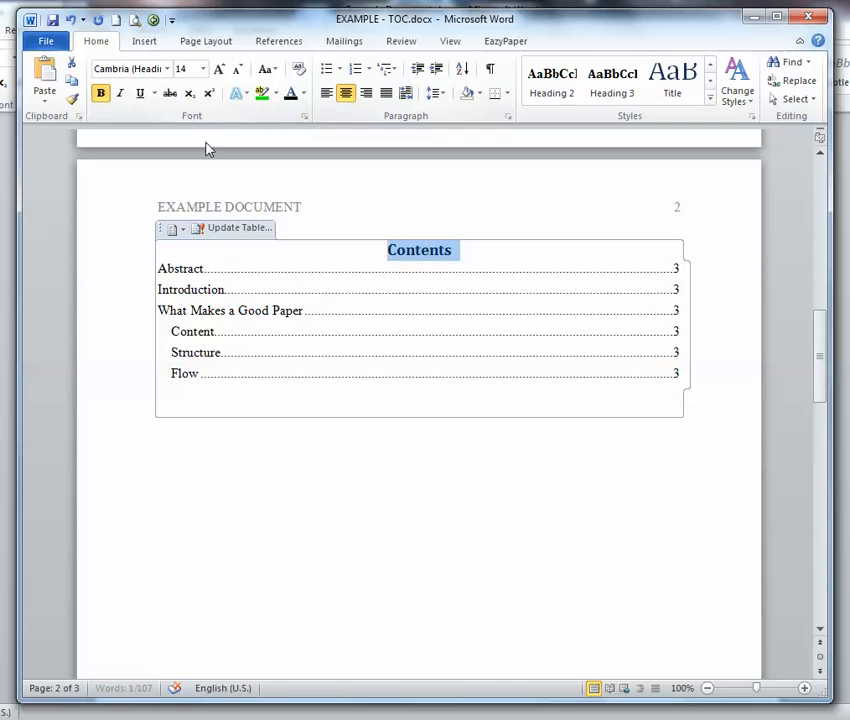
click(203, 69)
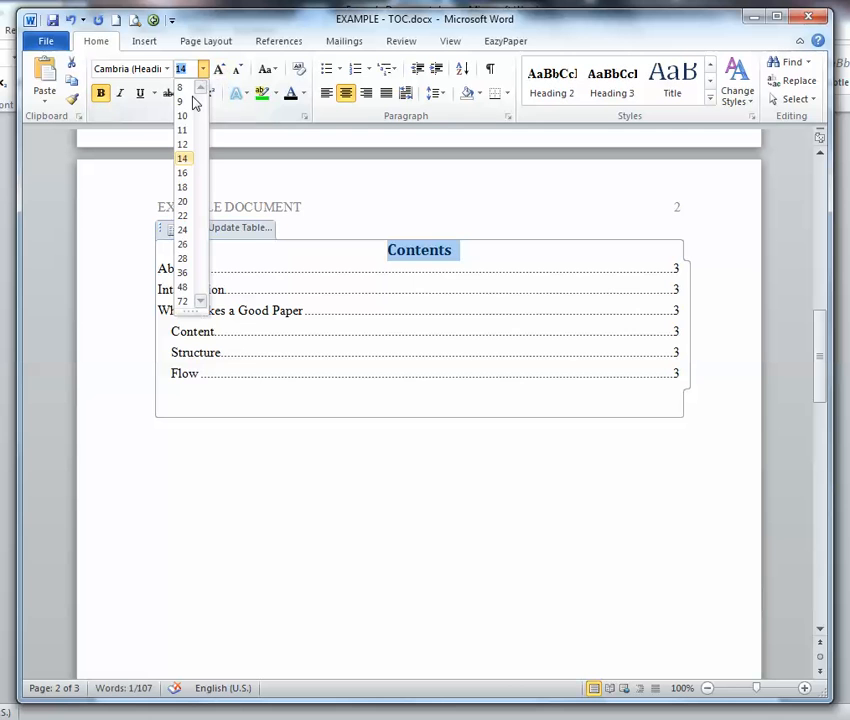
click(183, 145)
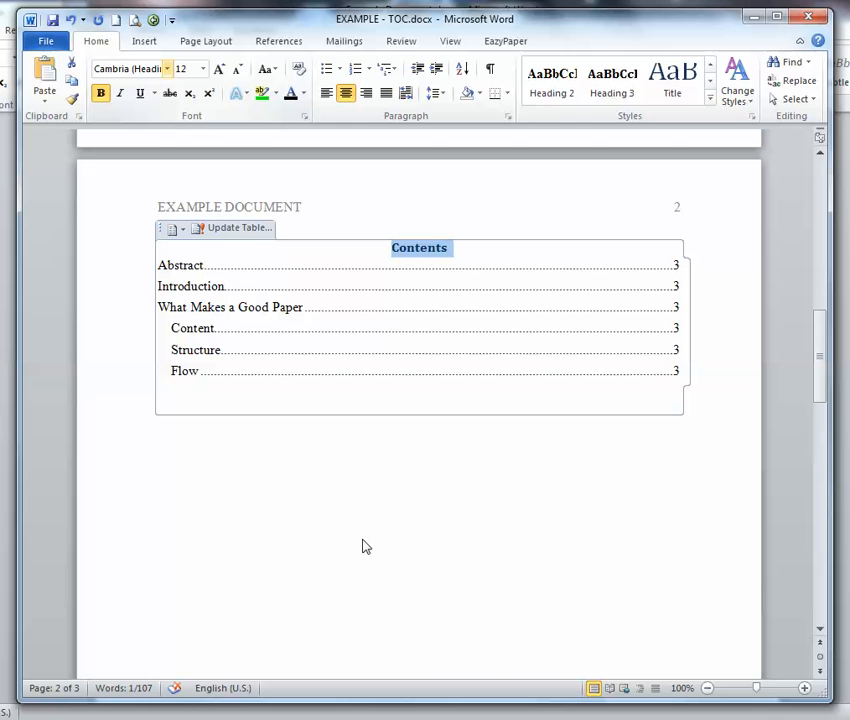
click(397, 475)
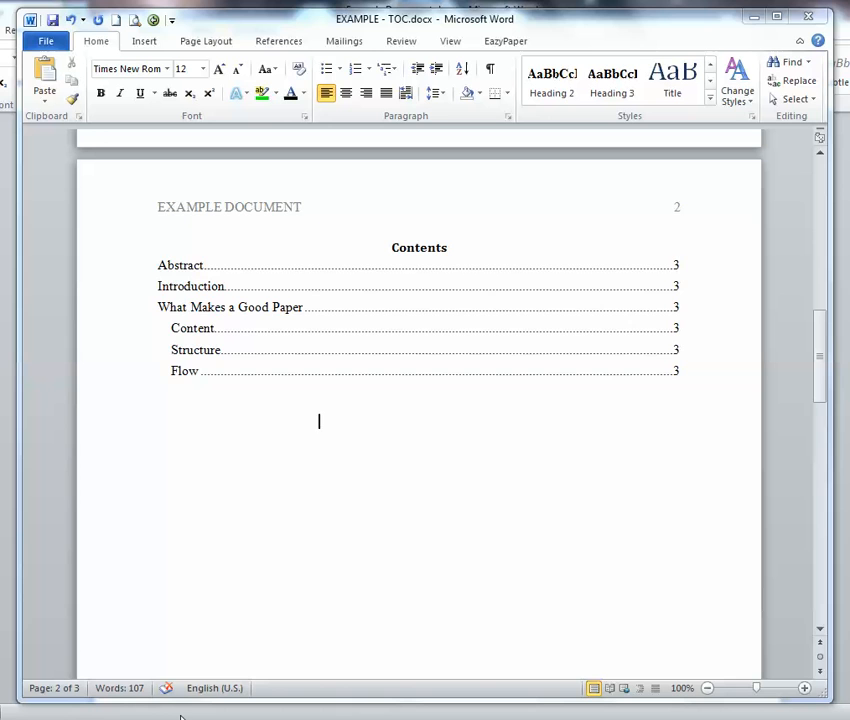
key(alt+Tab)
key(alt+Tab)
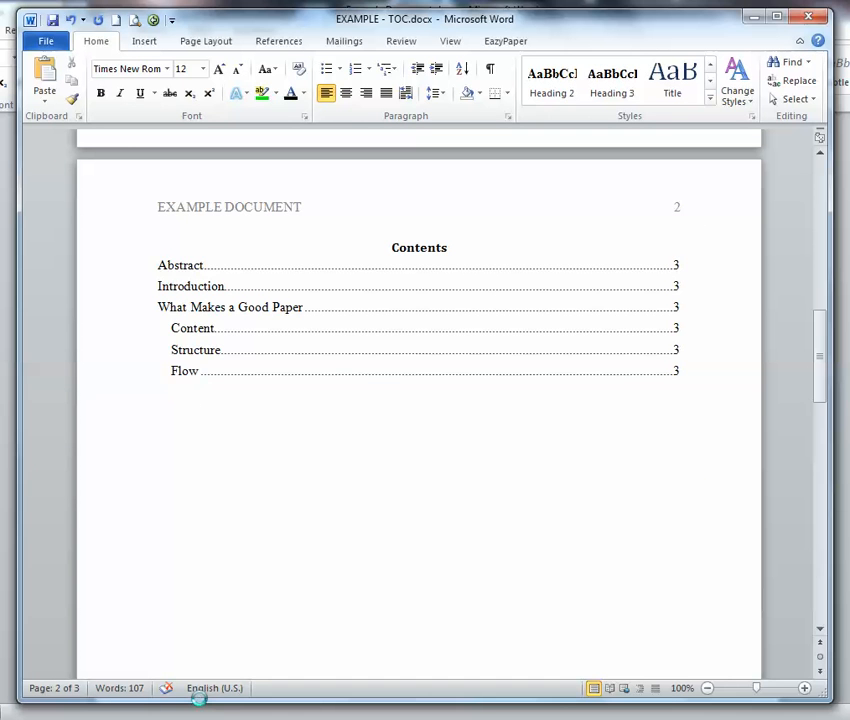